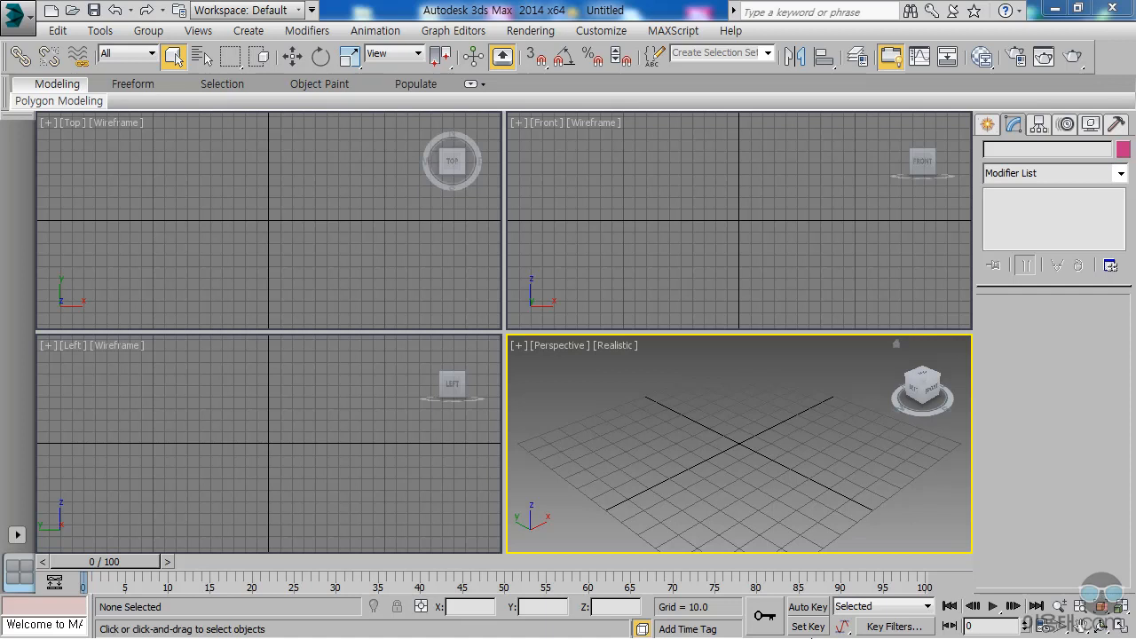
- Create a sphere with a radius of about 27.5 at the grid centre and maximize the Perspective viewport
{"action": "left_click", "coordinate": [992, 127]}
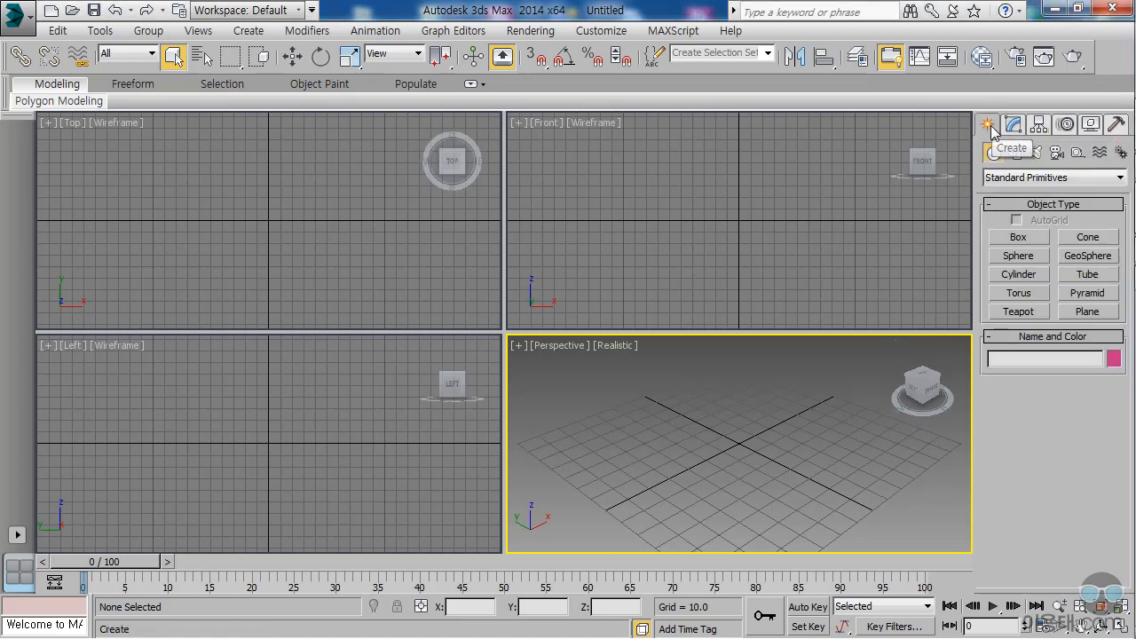
{"action": "left_click", "coordinate": [1018, 256]}
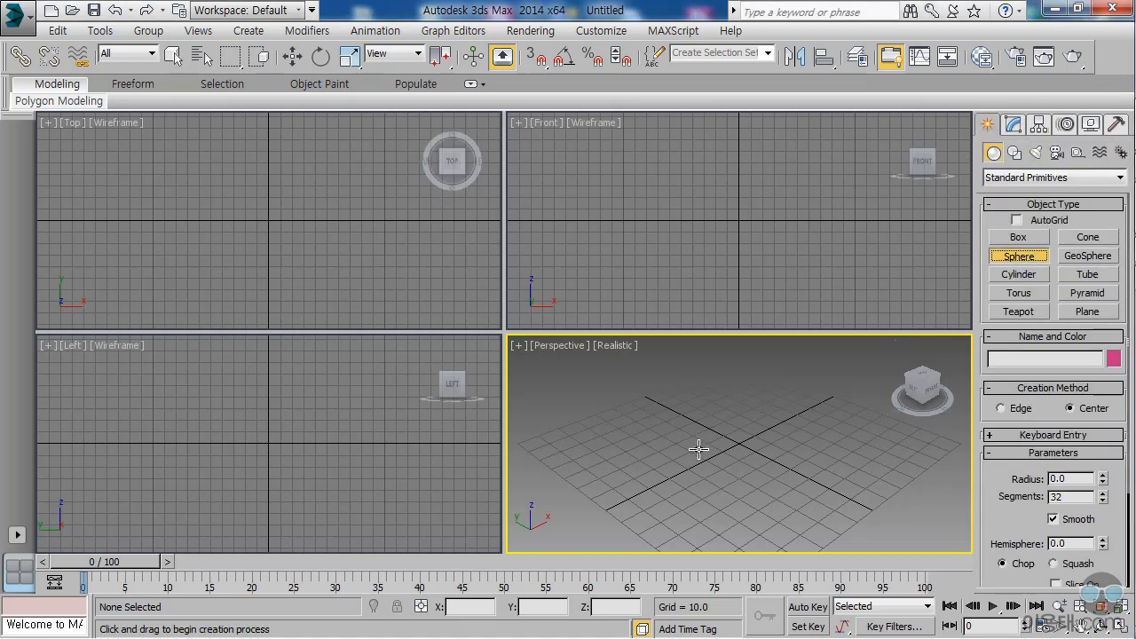
{"action": "left_click_drag", "start_coordinate": [737, 441], "coordinate": [773, 440]}
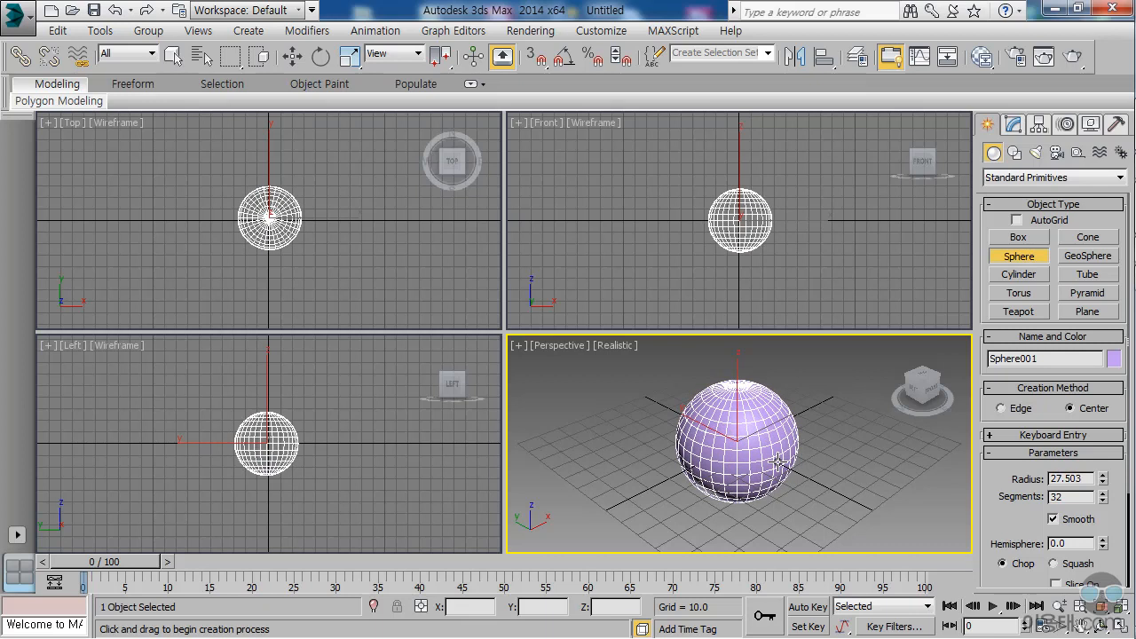
{"action": "key", "text": "alt+w"}
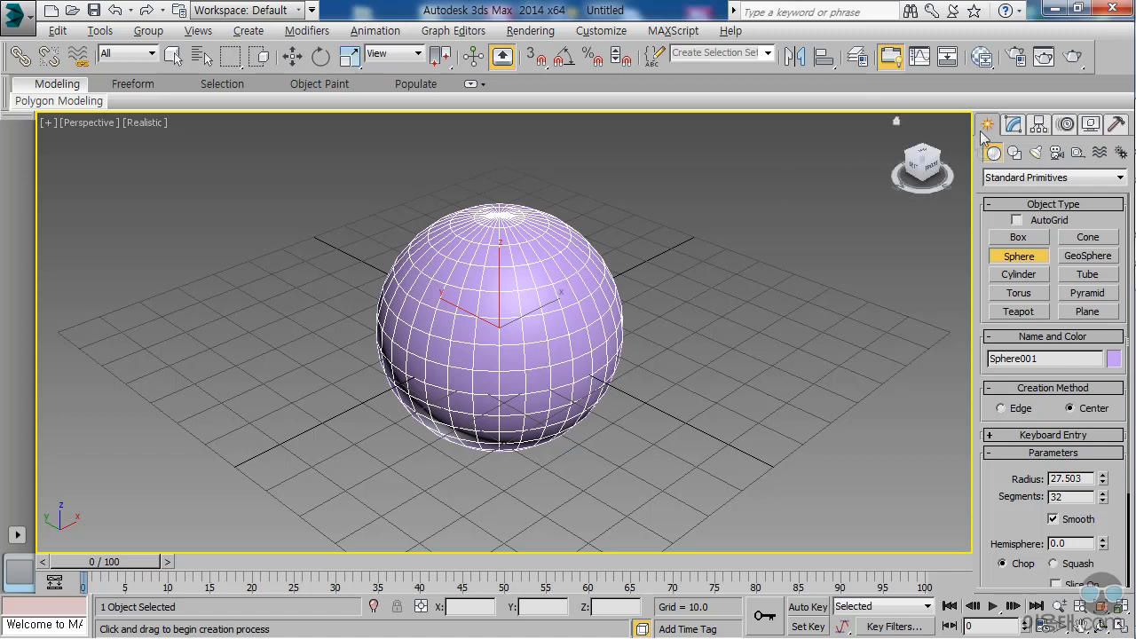
- Apply the Hair and Fur (WSM) modifier to the sphere and widen the command panel to show all its rollouts
{"action": "left_click", "coordinate": [1015, 126]}
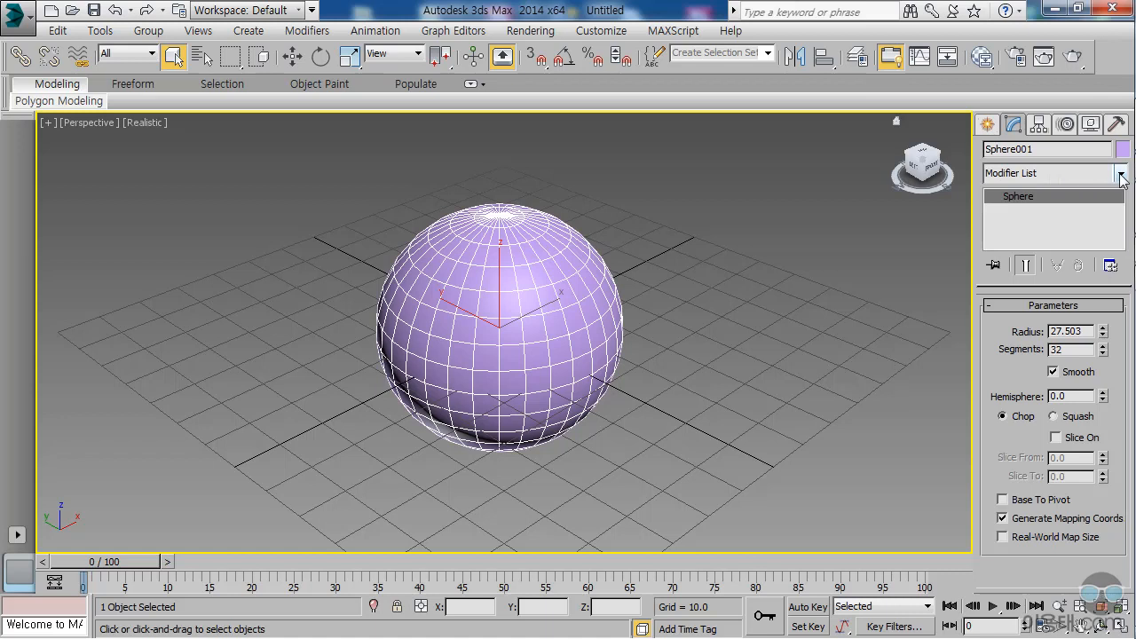
{"action": "left_click", "coordinate": [1120, 173]}
{"action": "mouse_move", "coordinate": [1127, 238]}
{"action": "left_mouse_down"}
{"action": "mouse_move", "coordinate": [1108, 547]}
{"action": "mouse_move", "coordinate": [1132, 204]}
{"action": "mouse_move", "coordinate": [1132, 541]}
{"action": "mouse_move", "coordinate": [1133, 238]}
{"action": "left_mouse_up"}
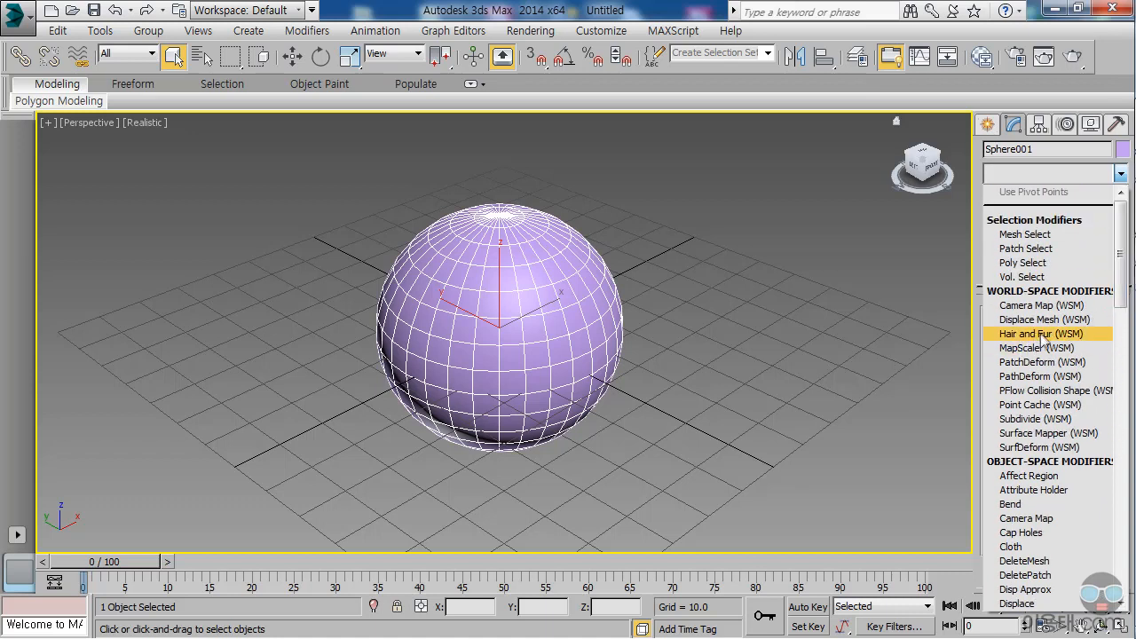
{"action": "left_click", "coordinate": [1040, 334]}
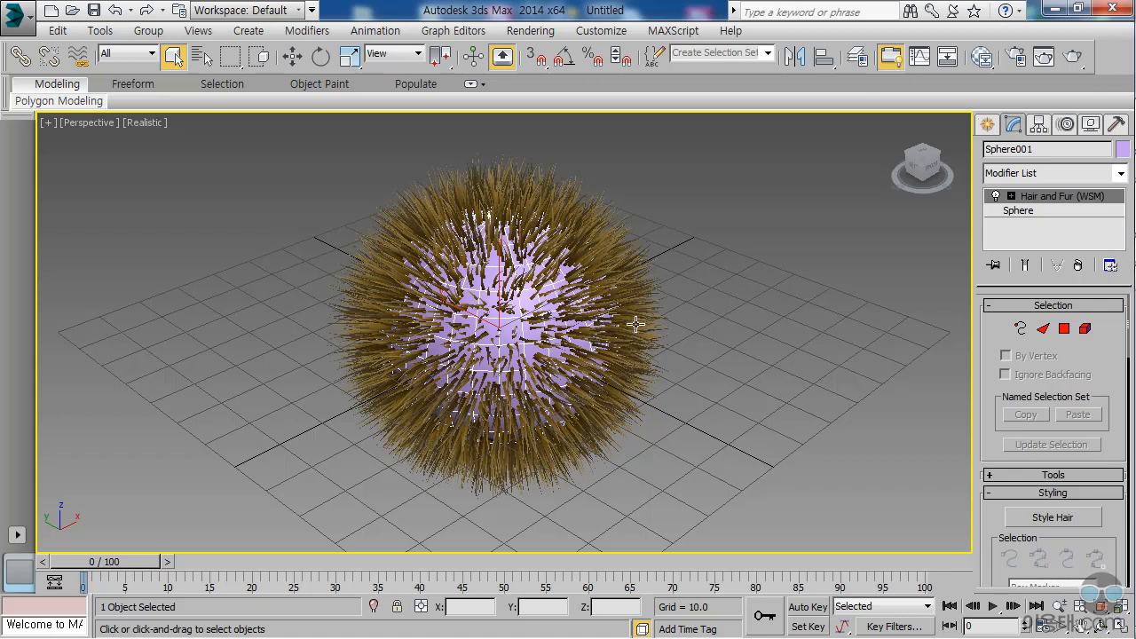
{"action": "left_click_drag", "start_coordinate": [973, 290], "coordinate": [583, 290]}
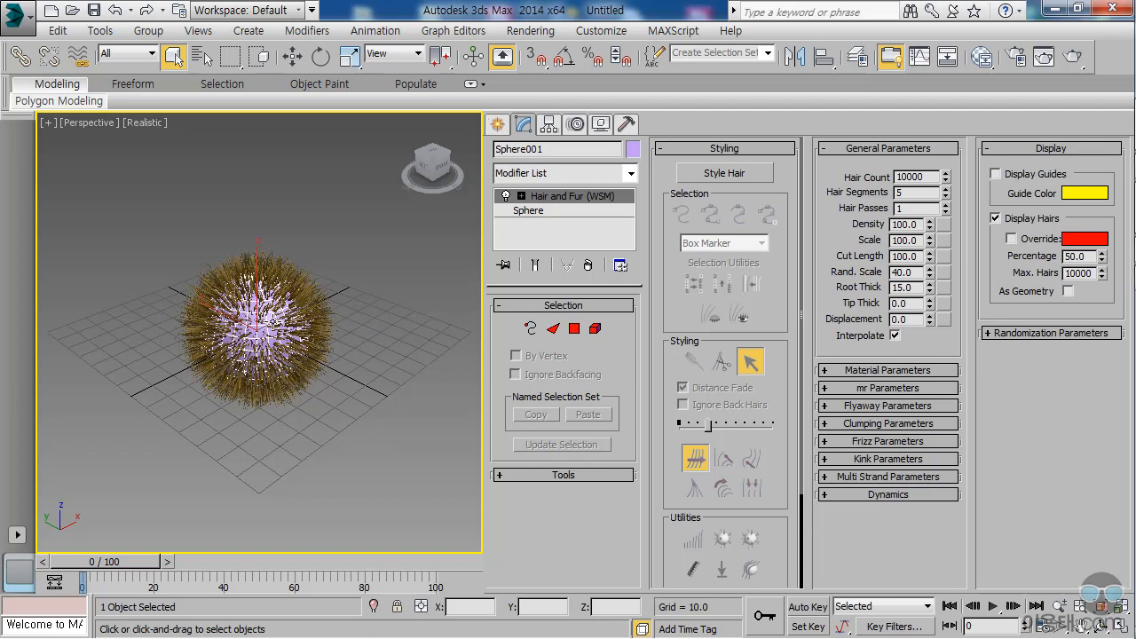
{"action": "scroll", "coordinate": [275, 321], "scroll_direction": "up", "scroll_amount": 3}
{"action": "scroll", "coordinate": [267, 328], "scroll_direction": "up", "scroll_amount": 4}
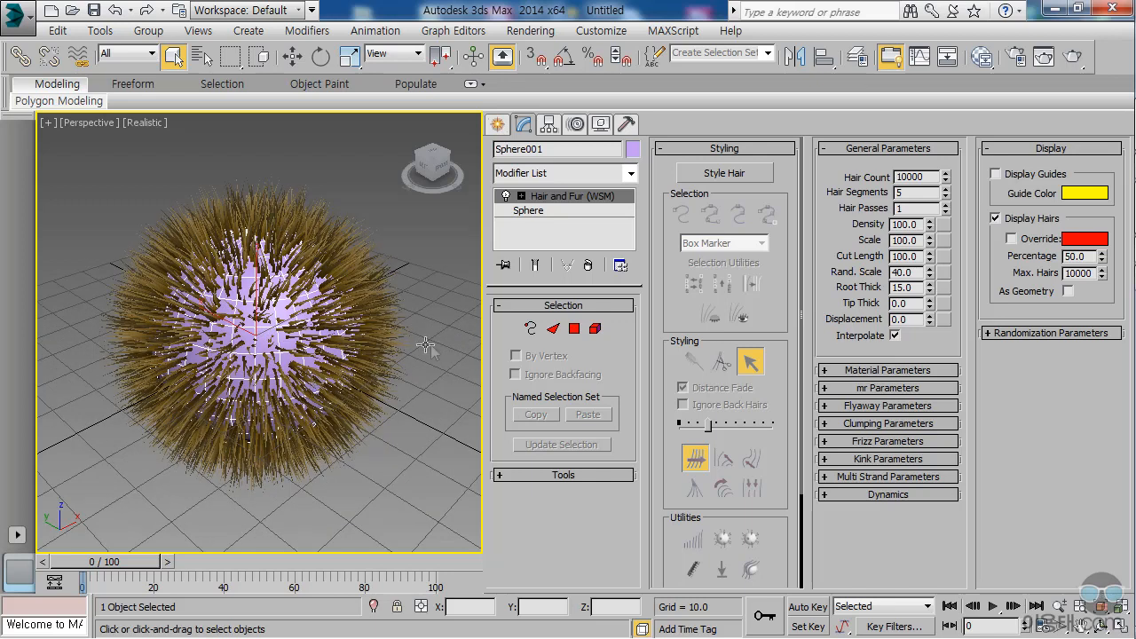
- Enter guide styling for the hair and comb the strands near the sphere's upper side with the Hair Brush
{"action": "left_click", "coordinate": [531, 330]}
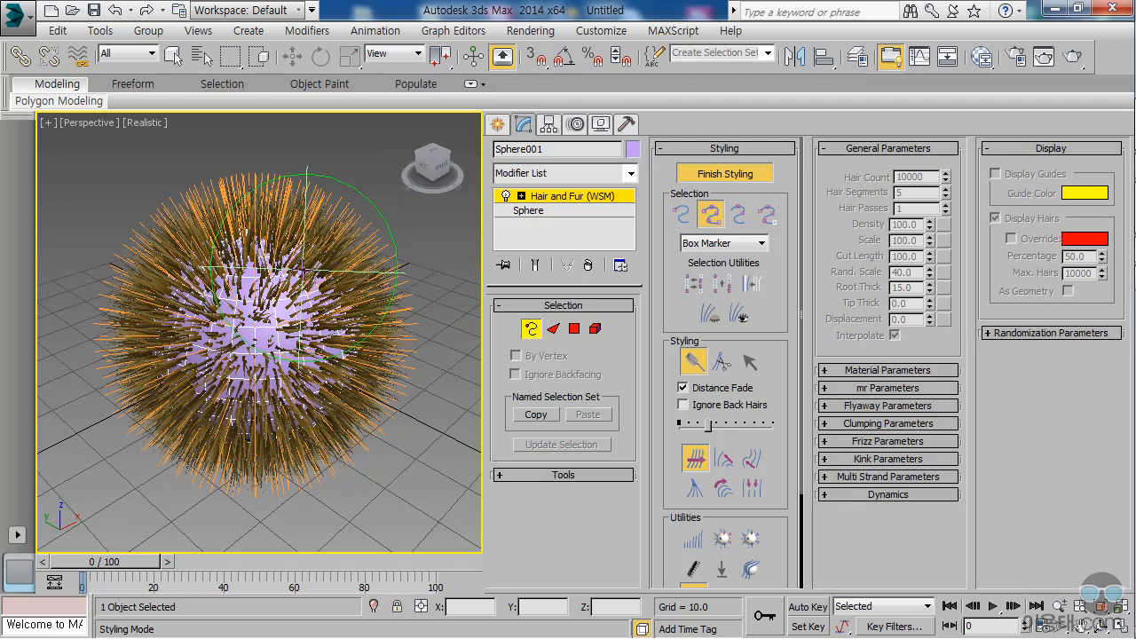
{"action": "mouse_move", "coordinate": [321, 257]}
{"action": "left_mouse_down"}
{"action": "mouse_move", "coordinate": [266, 213]}
{"action": "mouse_move", "coordinate": [352, 282]}
{"action": "mouse_move", "coordinate": [391, 231]}
{"action": "mouse_move", "coordinate": [435, 266]}
{"action": "mouse_move", "coordinate": [443, 297]}
{"action": "mouse_move", "coordinate": [408, 319]}
{"action": "left_mouse_up"}
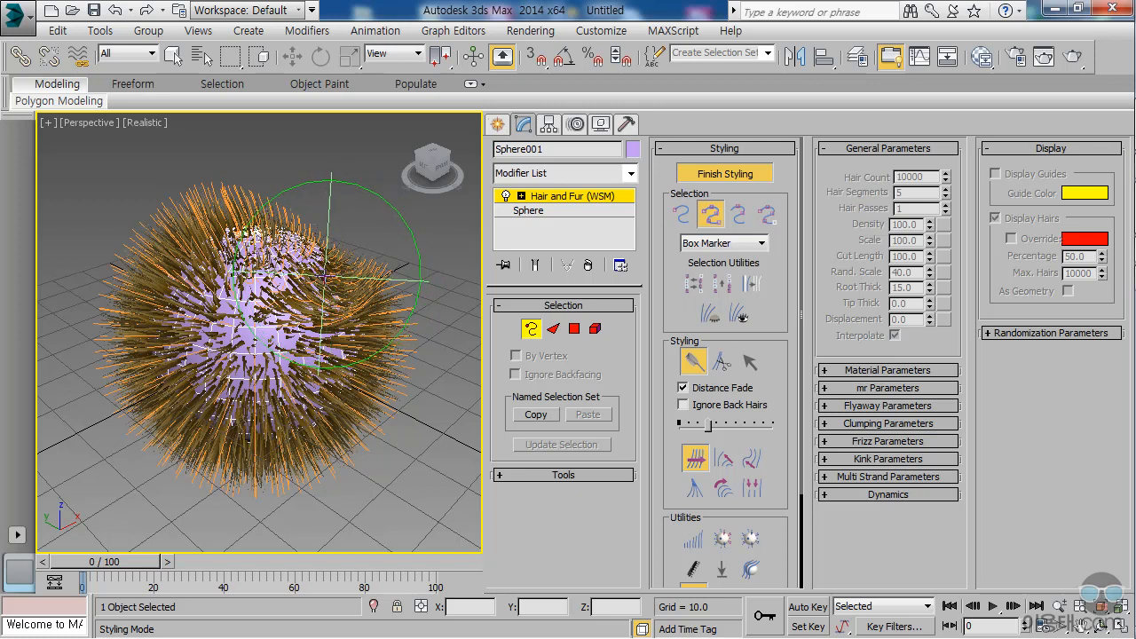
{"action": "left_click_drag", "start_coordinate": [320, 265], "coordinate": [470, 253]}
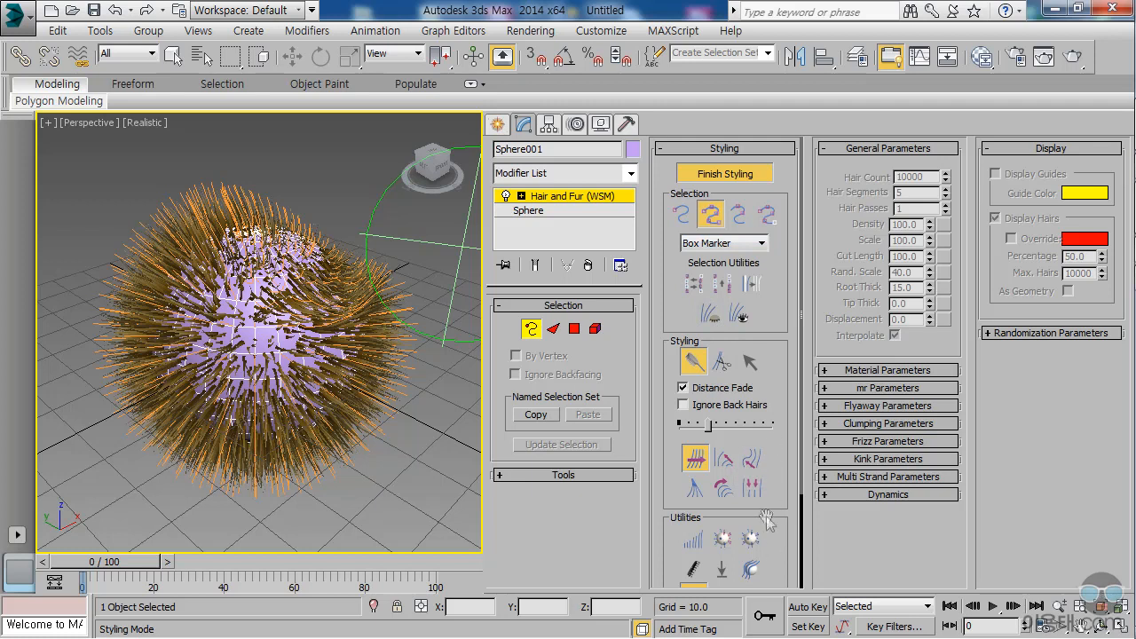
{"action": "mouse_move", "coordinate": [779, 503]}
{"action": "left_mouse_down"}
{"action": "mouse_move", "coordinate": [778, 349]}
{"action": "mouse_move", "coordinate": [784, 503]}
{"action": "mouse_move", "coordinate": [781, 387]}
{"action": "mouse_move", "coordinate": [790, 490]}
{"action": "left_mouse_up"}
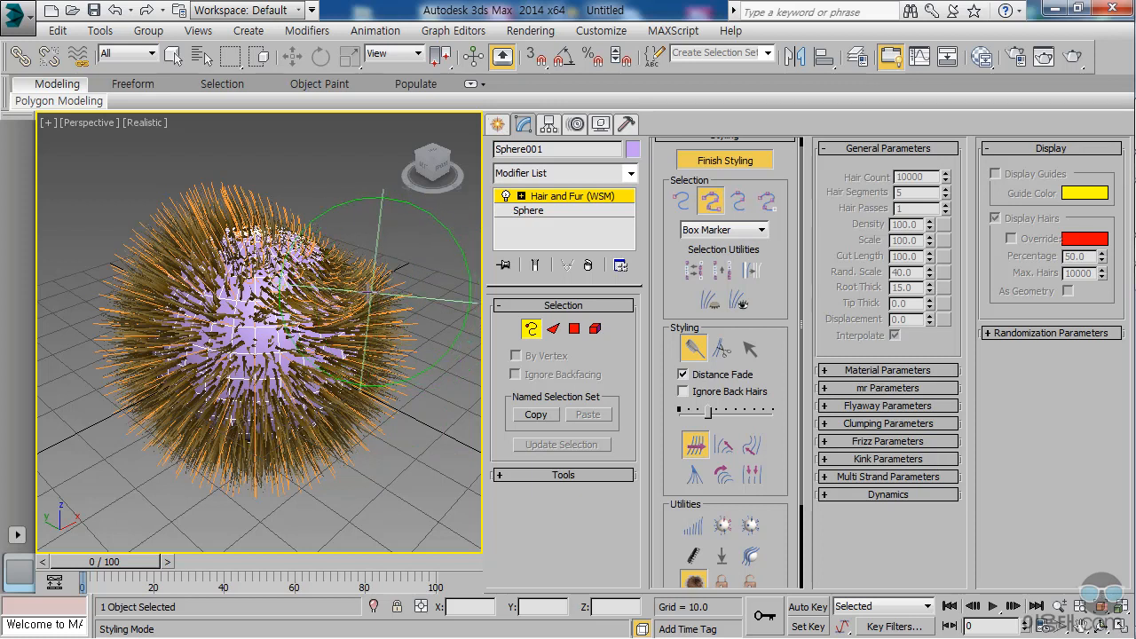
- Start a new scene with the New All option, discarding the changes, and narrow the command panel to three columns
{"action": "left_click", "coordinate": [51, 12]}
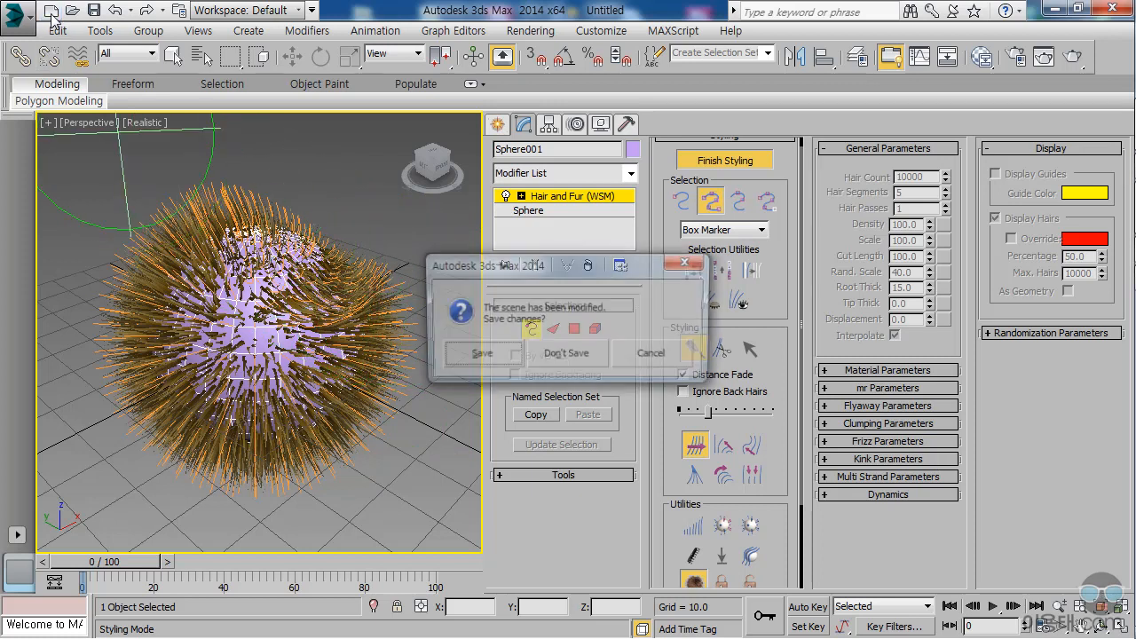
{"action": "left_click", "coordinate": [571, 358]}
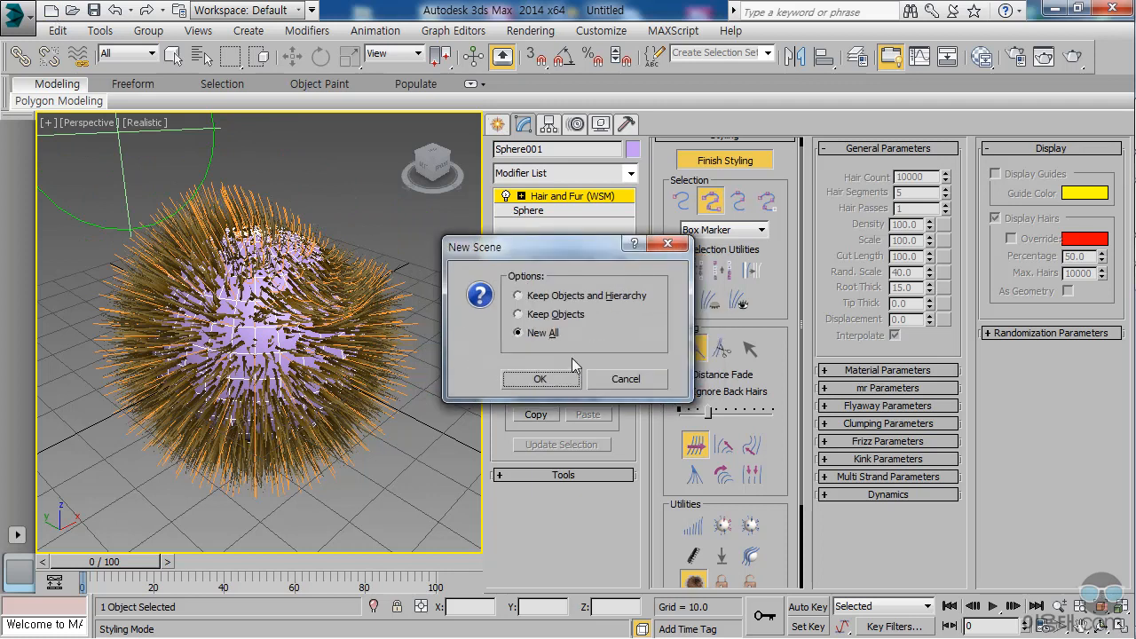
{"action": "left_click", "coordinate": [551, 378]}
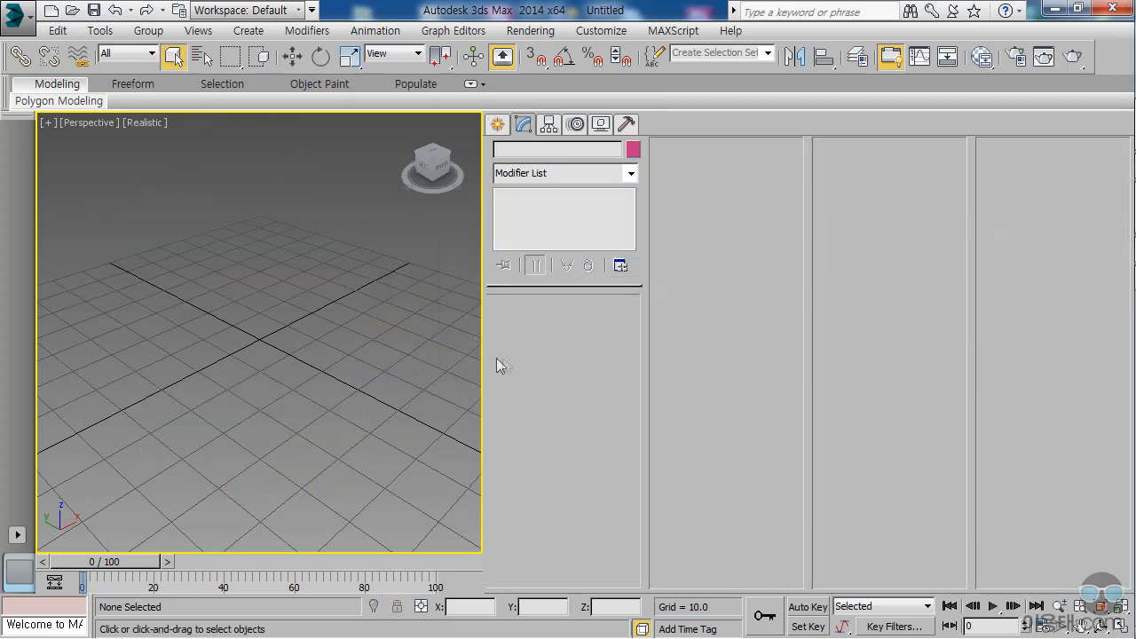
{"action": "left_click_drag", "start_coordinate": [487, 363], "coordinate": [715, 363]}
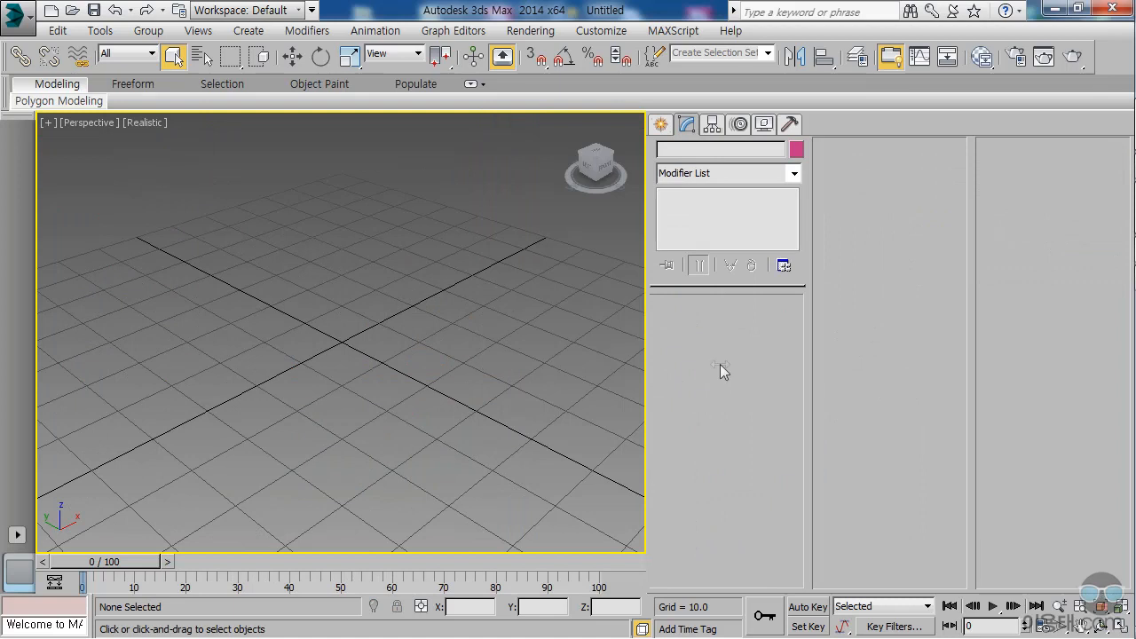
- Create a cylinder with a radius of about 10.2 and a height of about 35.1 near the grid centre
{"action": "left_click", "coordinate": [662, 125]}
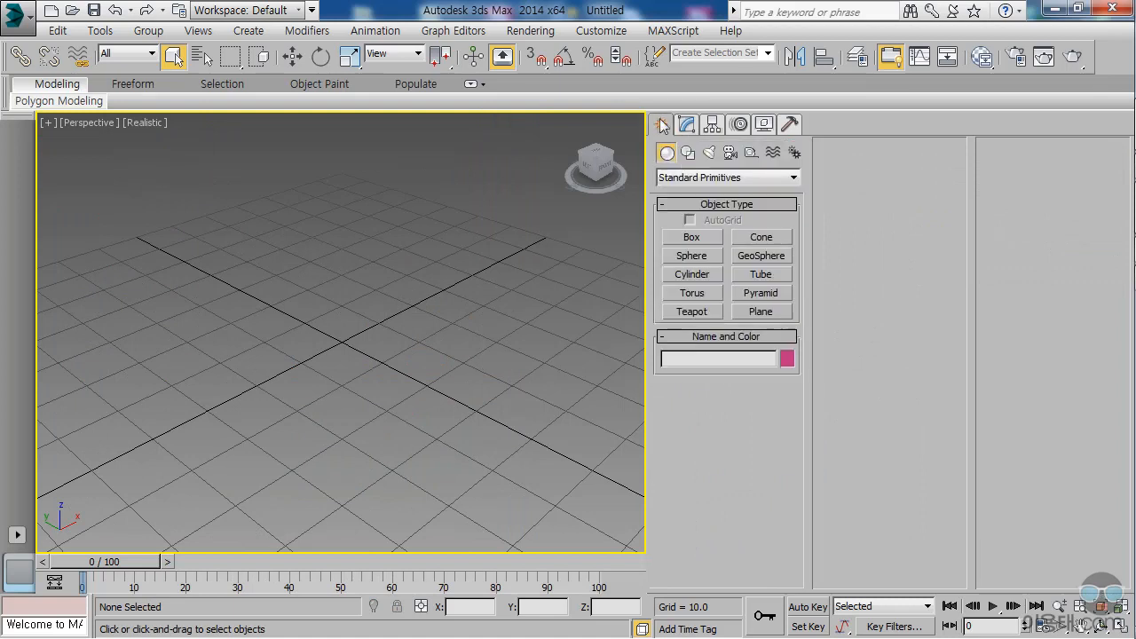
{"action": "left_click", "coordinate": [708, 275]}
{"action": "left_click_drag", "start_coordinate": [332, 350], "coordinate": [392, 365]}
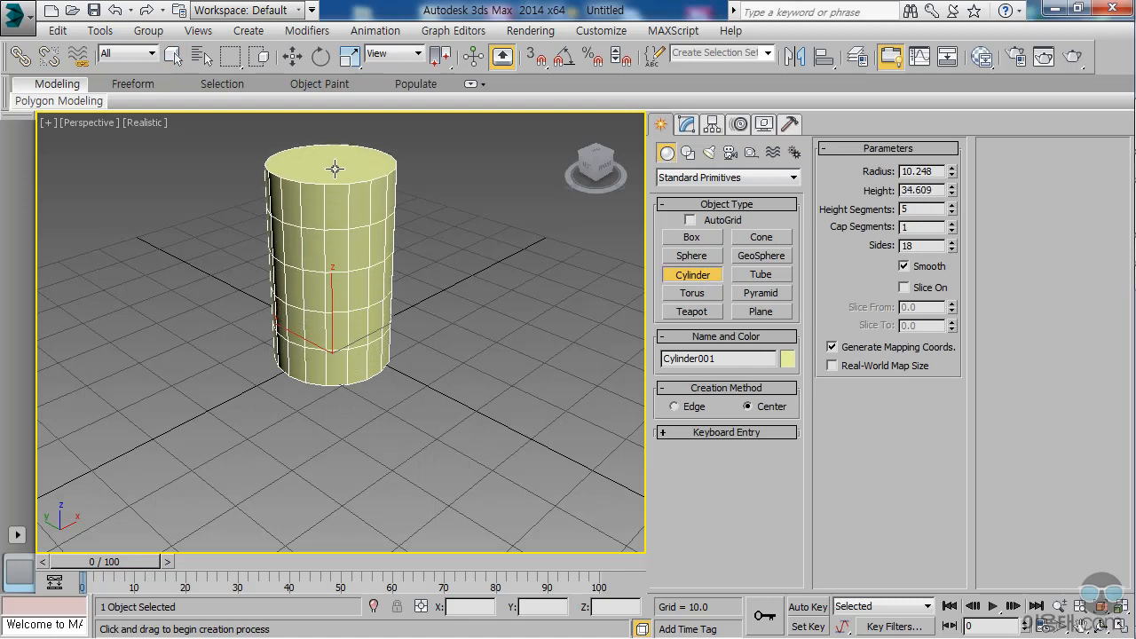
{"action": "left_click", "coordinate": [336, 167]}
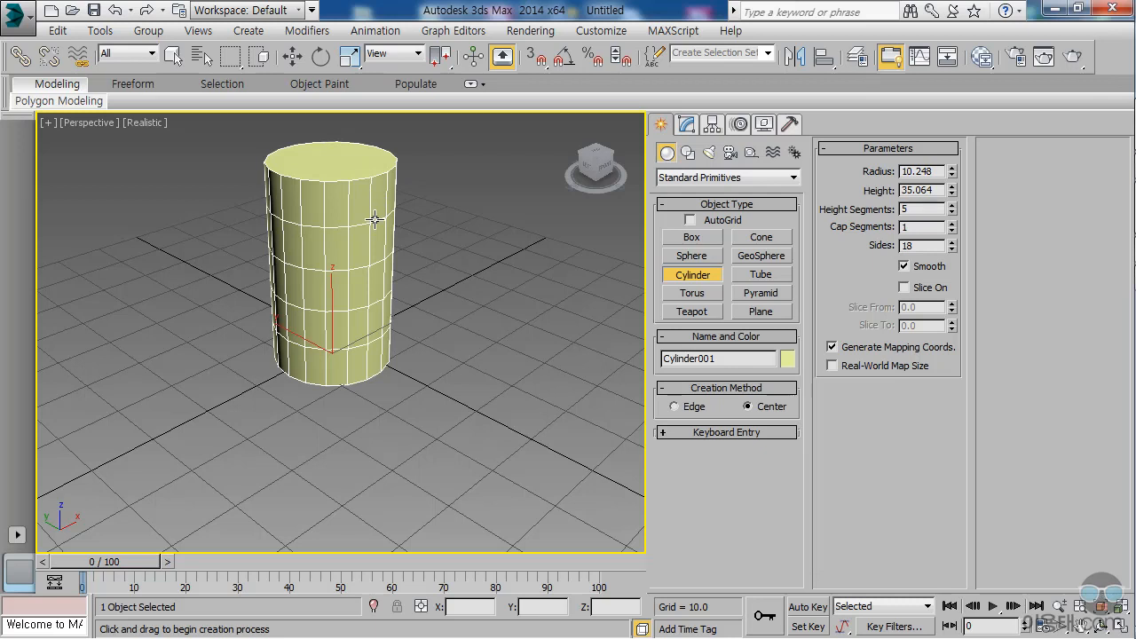
- Apply a Bend modifier to the cylinder
{"action": "left_click", "coordinate": [686, 126]}
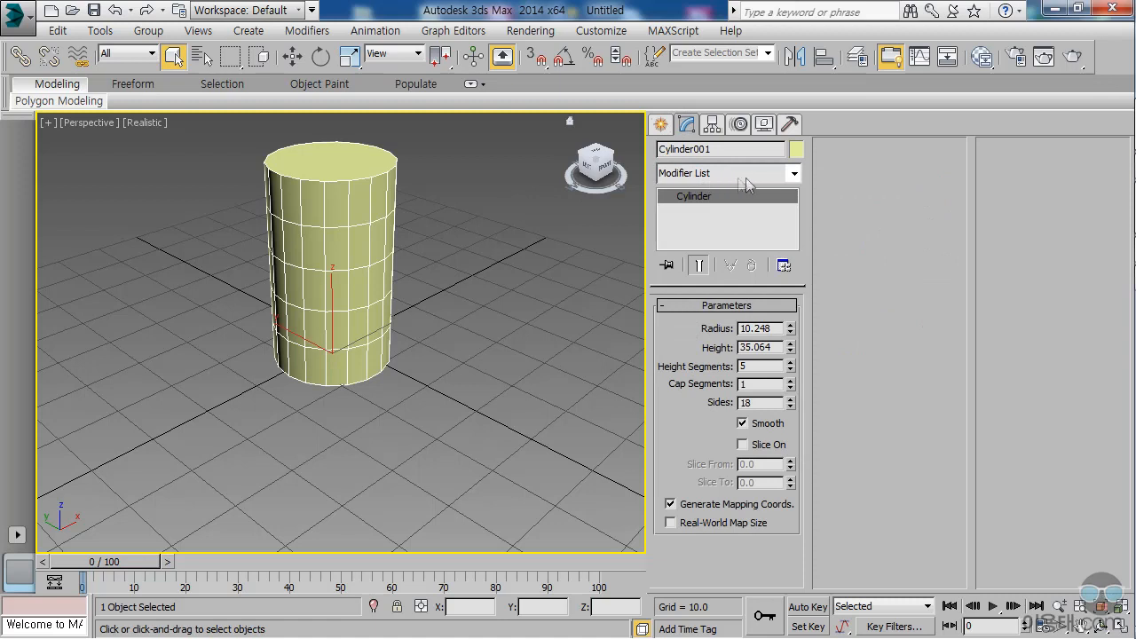
{"action": "left_click", "coordinate": [792, 175]}
{"action": "left_click_drag", "start_coordinate": [798, 205], "coordinate": [798, 290]}
{"action": "left_click", "coordinate": [697, 362]}
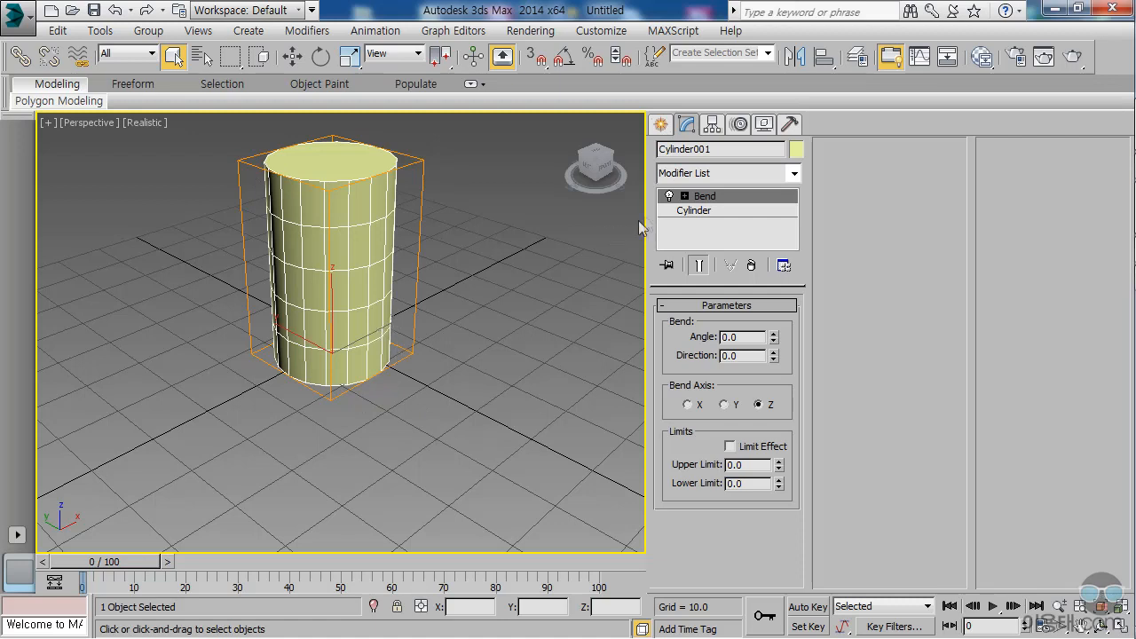
- Try moving the Bend modifier's gizmo down along Z, undo the move, and return to the modifier's top level
{"action": "left_click", "coordinate": [684, 196]}
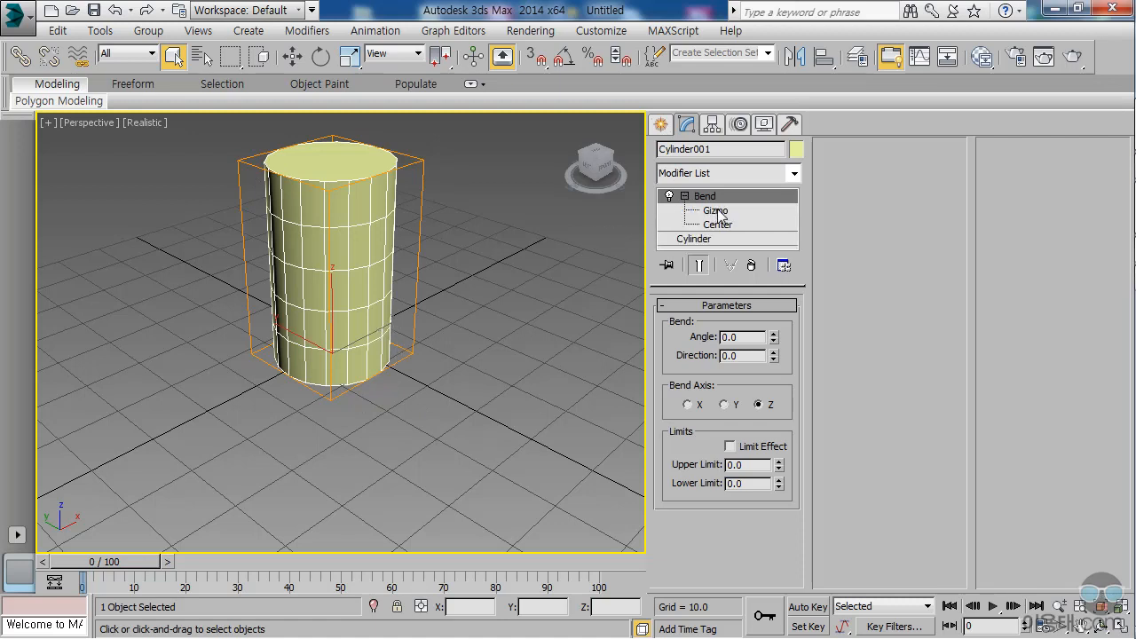
{"action": "left_click", "coordinate": [722, 213]}
{"action": "left_click_drag", "start_coordinate": [332, 290], "coordinate": [332, 310]}
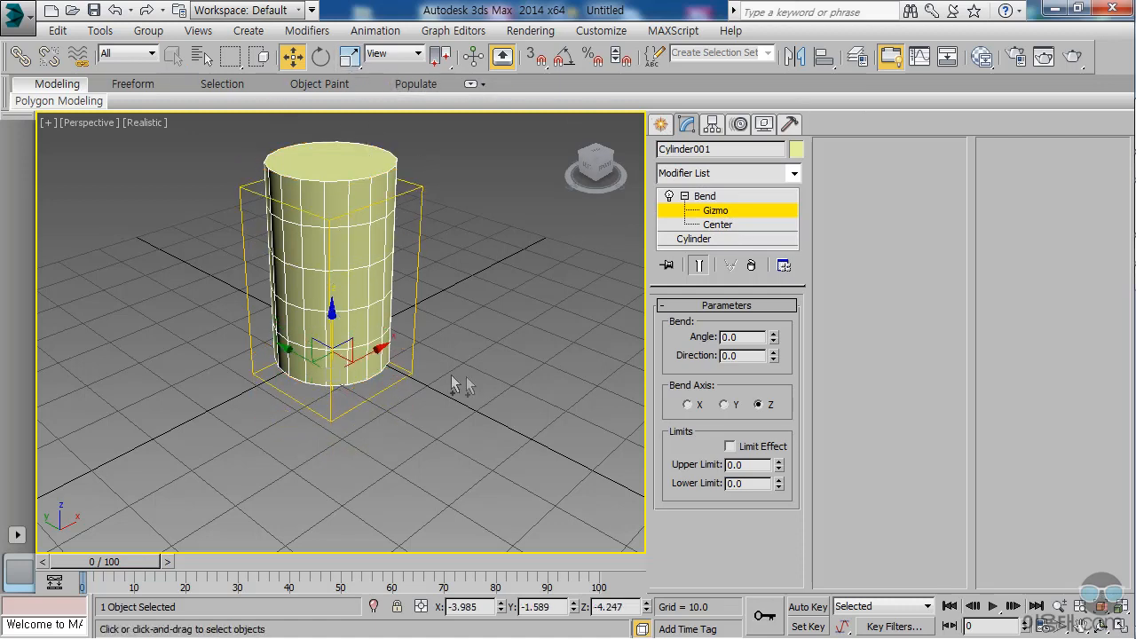
{"action": "key", "text": "ctrl+z"}
{"action": "left_click", "coordinate": [706, 197]}
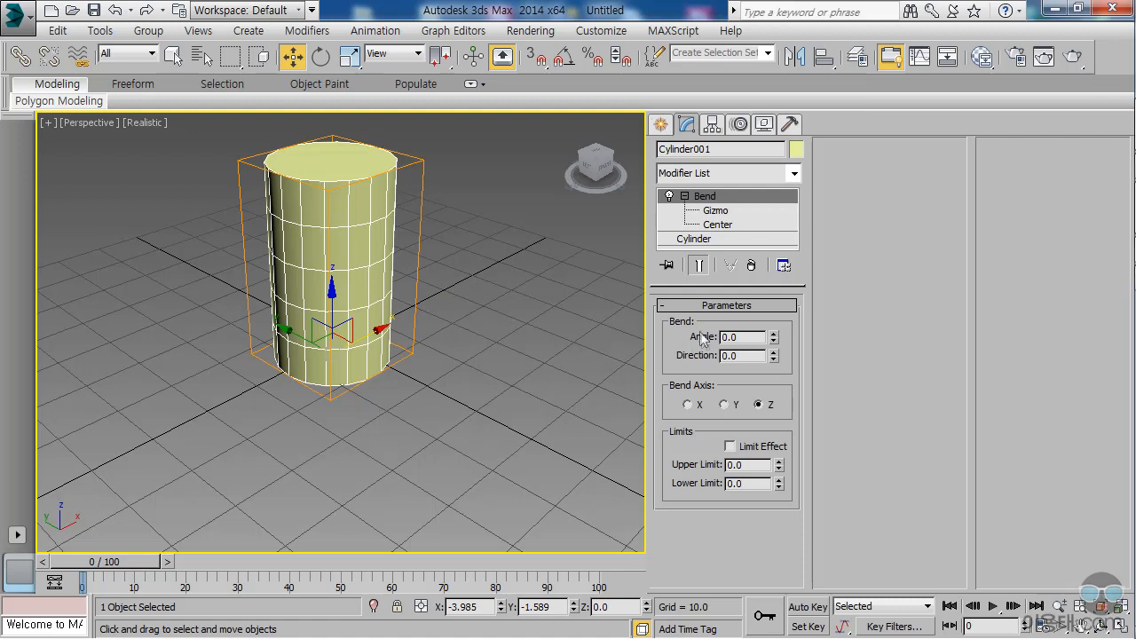
- Set the Bend angle to 97 and the bend direction to -94.5
{"action": "left_click", "coordinate": [773, 335]}
{"action": "left_click_drag", "start_coordinate": [773, 335], "coordinate": [788, 171]}
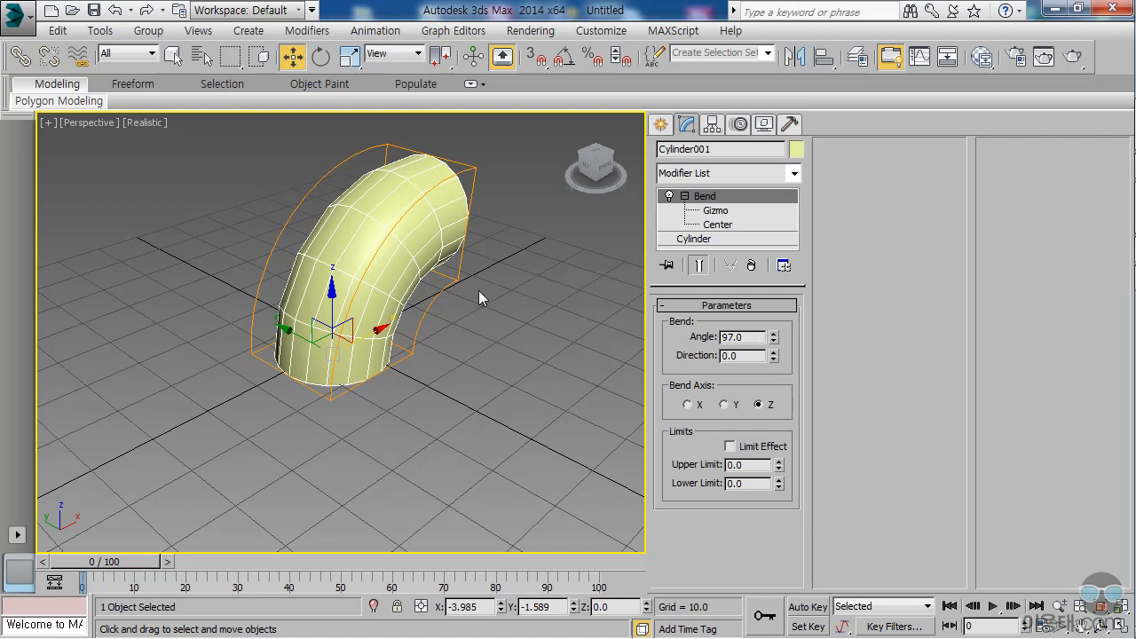
{"action": "left_click_drag", "start_coordinate": [772, 357], "coordinate": [257, 617]}
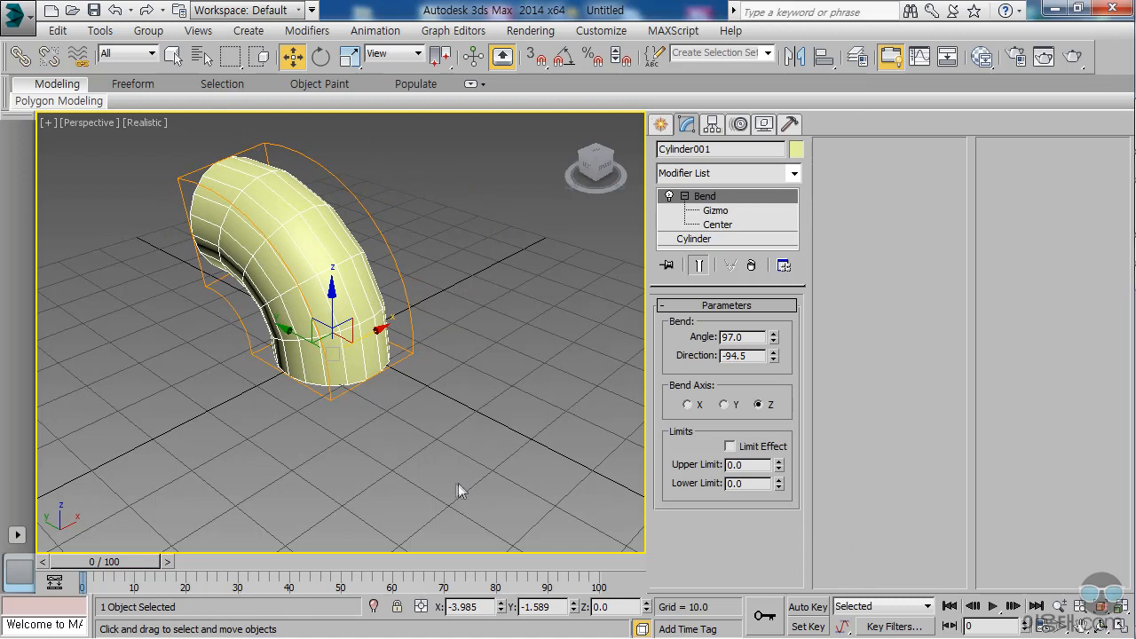
- Try the X and Y bend axes on the cylinder, and switch back to the Z axis
{"action": "left_click", "coordinate": [688, 404]}
{"action": "left_click", "coordinate": [724, 405]}
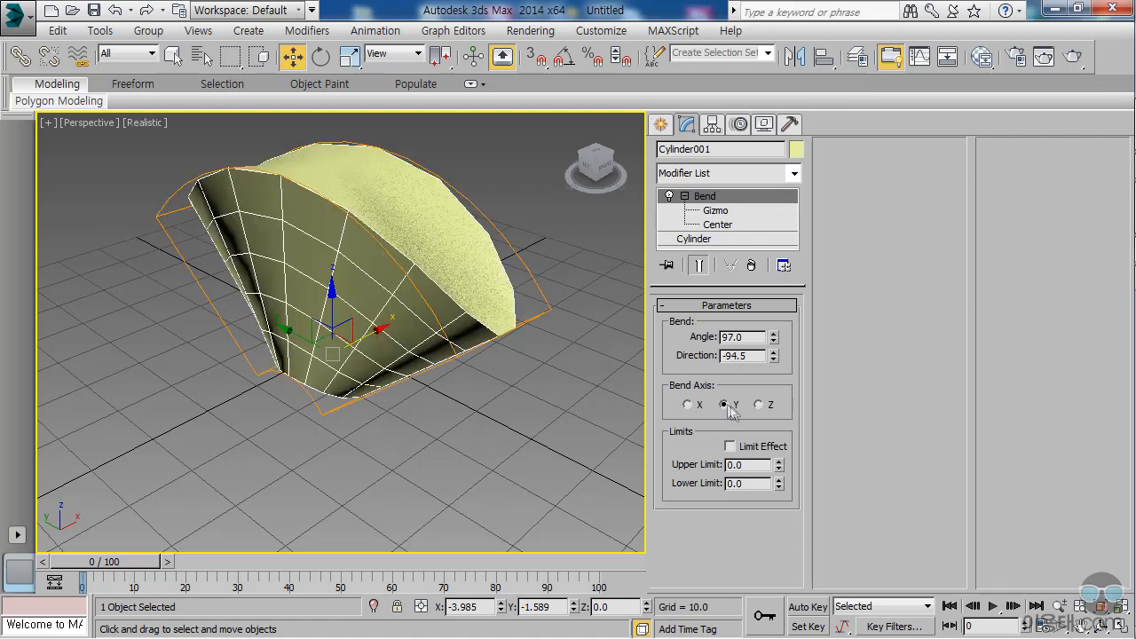
{"action": "left_click", "coordinate": [759, 404]}
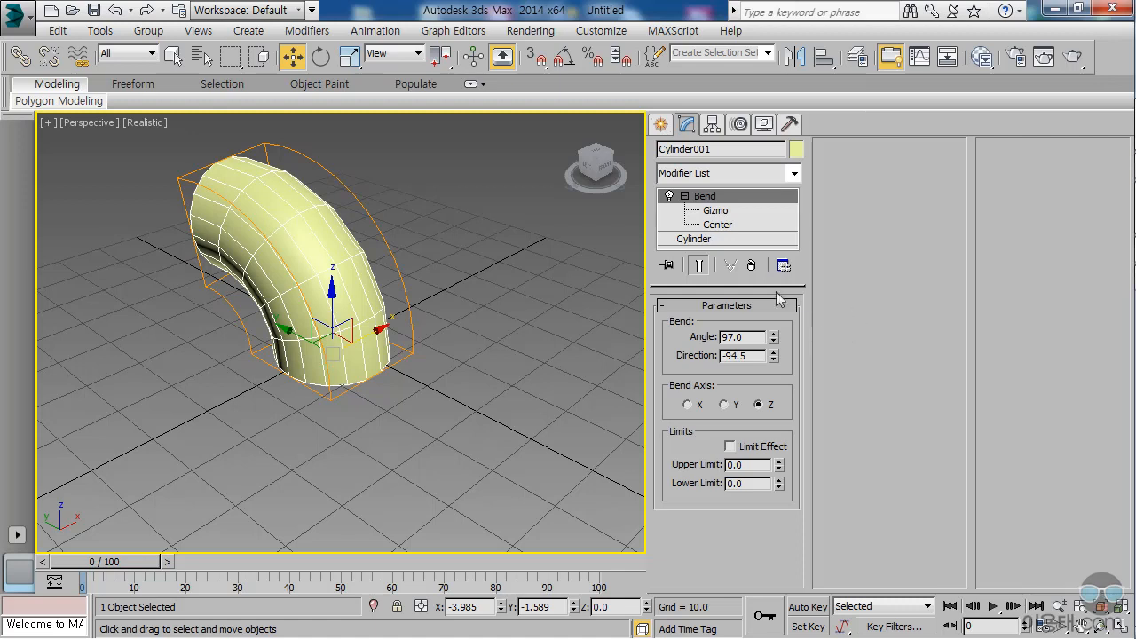
- Enlarge the modifier stack list and replace the cylinder's Bend modifier with a Twist modifier
{"action": "left_click_drag", "start_coordinate": [776, 285], "coordinate": [776, 343]}
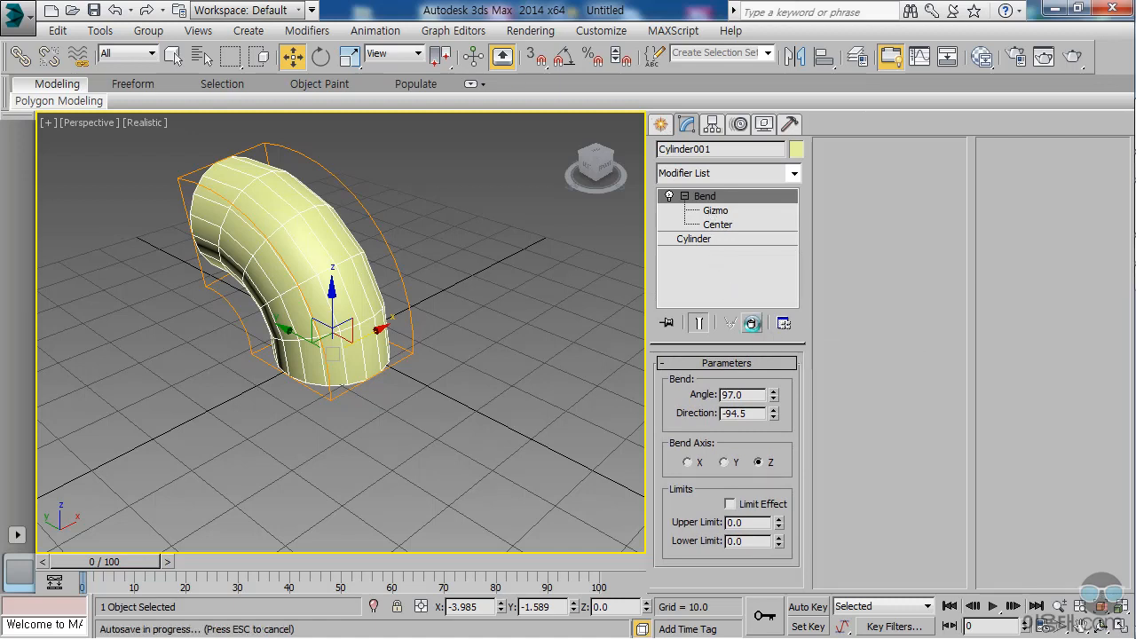
{"action": "left_click", "coordinate": [750, 325]}
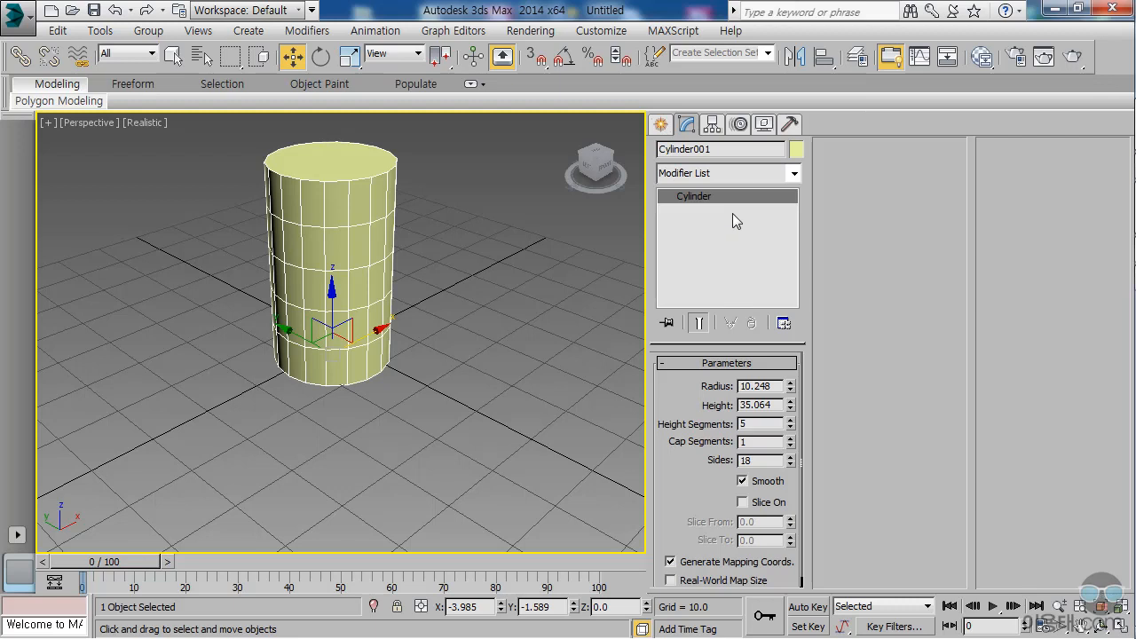
{"action": "left_click", "coordinate": [793, 173]}
{"action": "left_click_drag", "start_coordinate": [796, 229], "coordinate": [795, 535]}
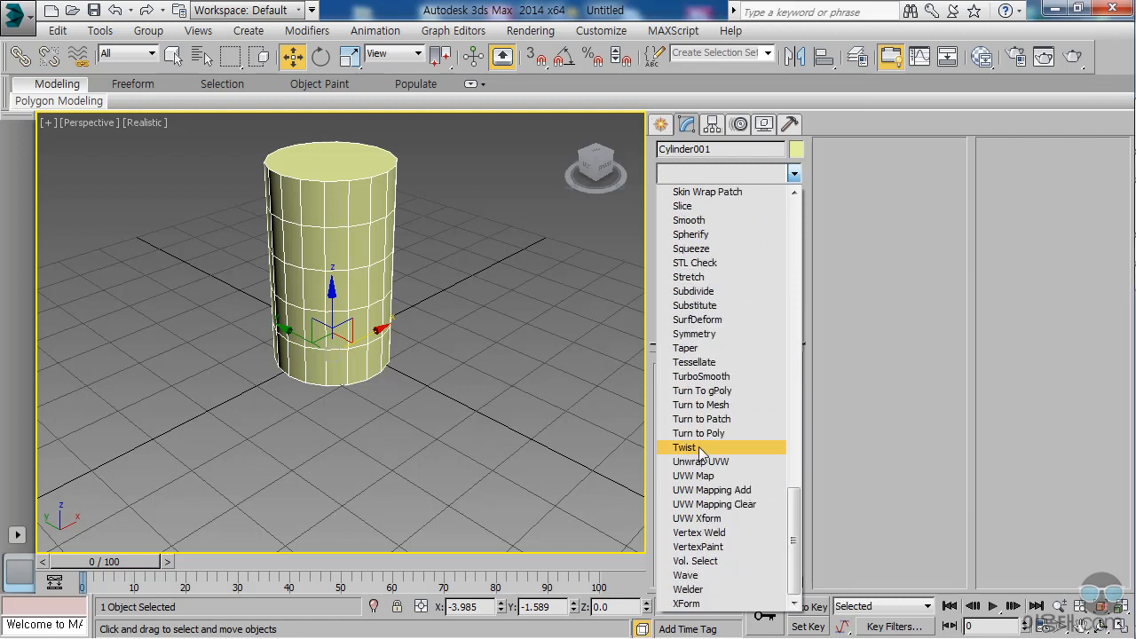
{"action": "left_click", "coordinate": [698, 446]}
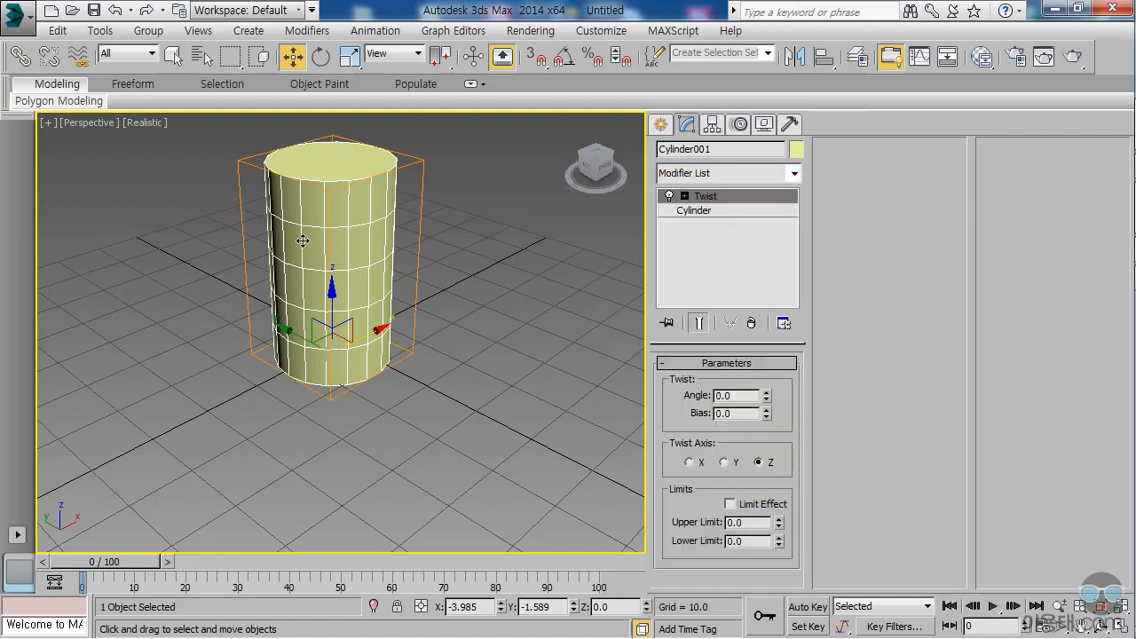
- Try a twist angle of 50.5 with a bias of 100, reset the bias to 0, and set the angle to 49
{"action": "left_click_drag", "start_coordinate": [768, 396], "coordinate": [796, 314]}
{"action": "left_click_drag", "start_coordinate": [765, 414], "coordinate": [786, 56]}
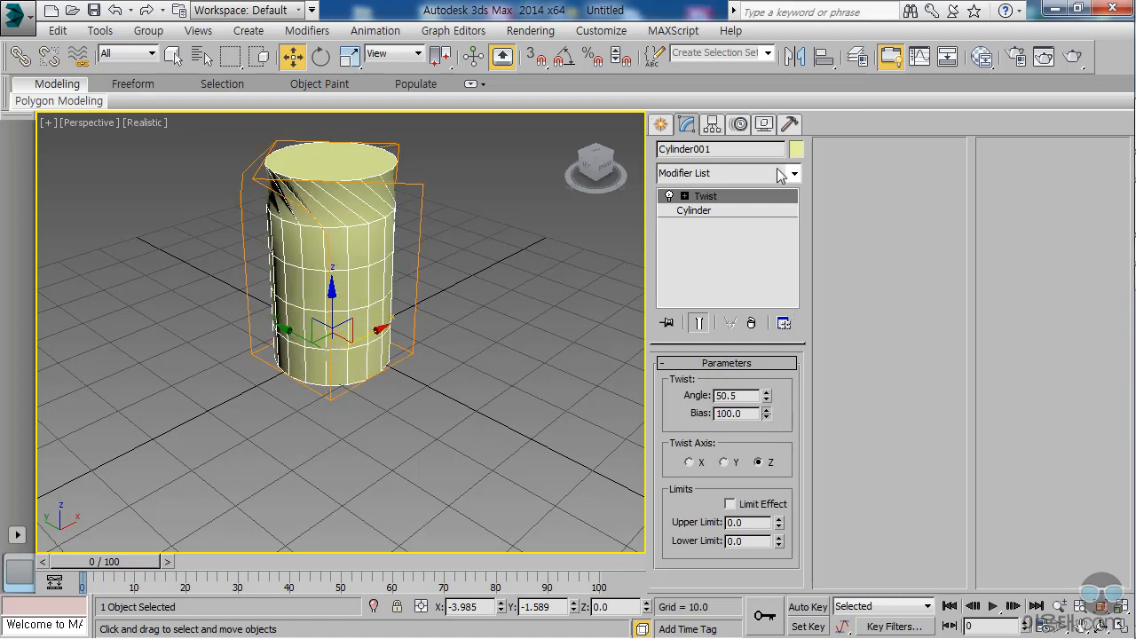
{"action": "left_click_drag", "start_coordinate": [777, 168], "coordinate": [777, 170]}
{"action": "right_click", "coordinate": [766, 414]}
{"action": "mouse_move", "coordinate": [767, 397]}
{"action": "left_mouse_down"}
{"action": "mouse_move", "coordinate": [776, 388]}
{"action": "mouse_move", "coordinate": [776, 401]}
{"action": "left_mouse_up"}
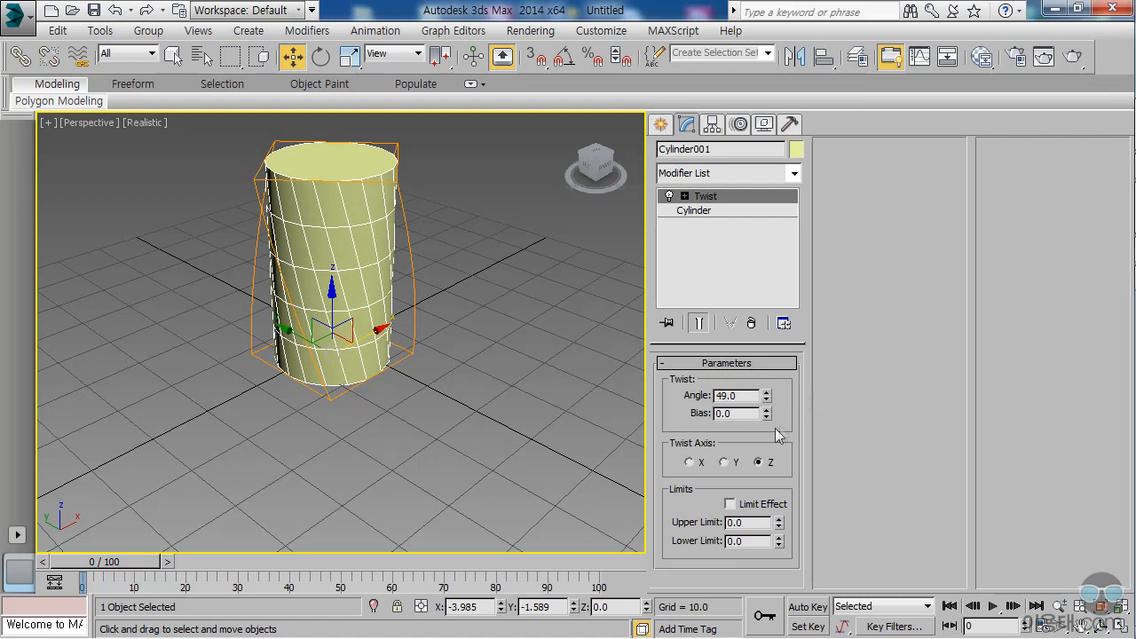
- Replace the cylinder's Twist modifier with a Taper modifier and set the taper amount to 0.6
{"action": "left_click", "coordinate": [751, 323]}
{"action": "left_click", "coordinate": [793, 174]}
{"action": "left_click_drag", "start_coordinate": [796, 243], "coordinate": [799, 568]}
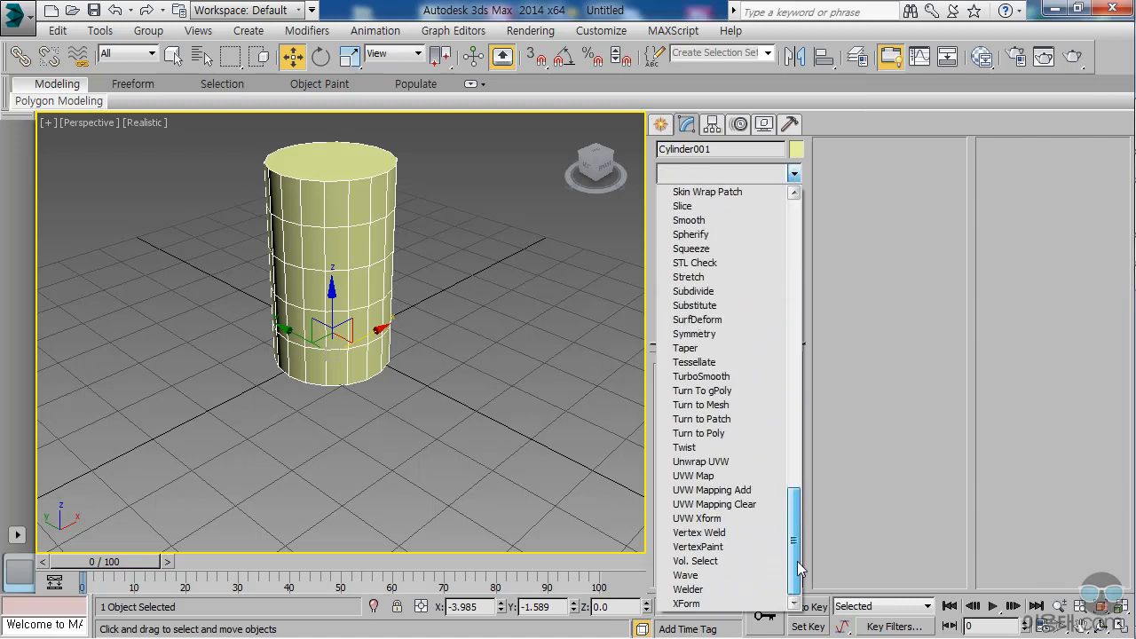
{"action": "left_click", "coordinate": [699, 347]}
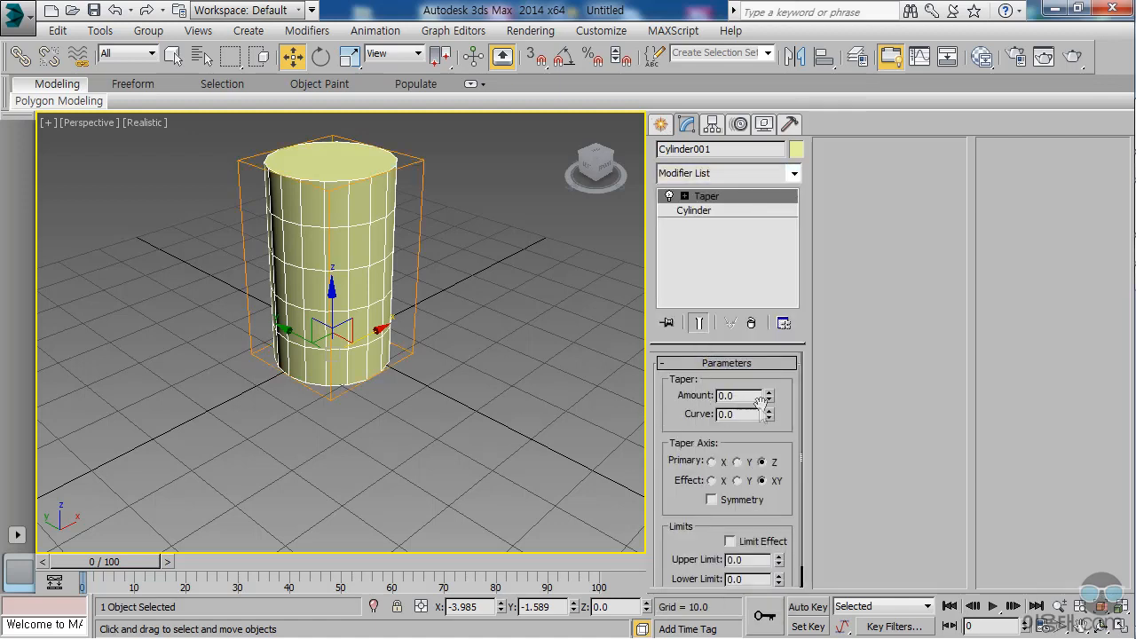
{"action": "left_click_drag", "start_coordinate": [768, 394], "coordinate": [819, 339]}
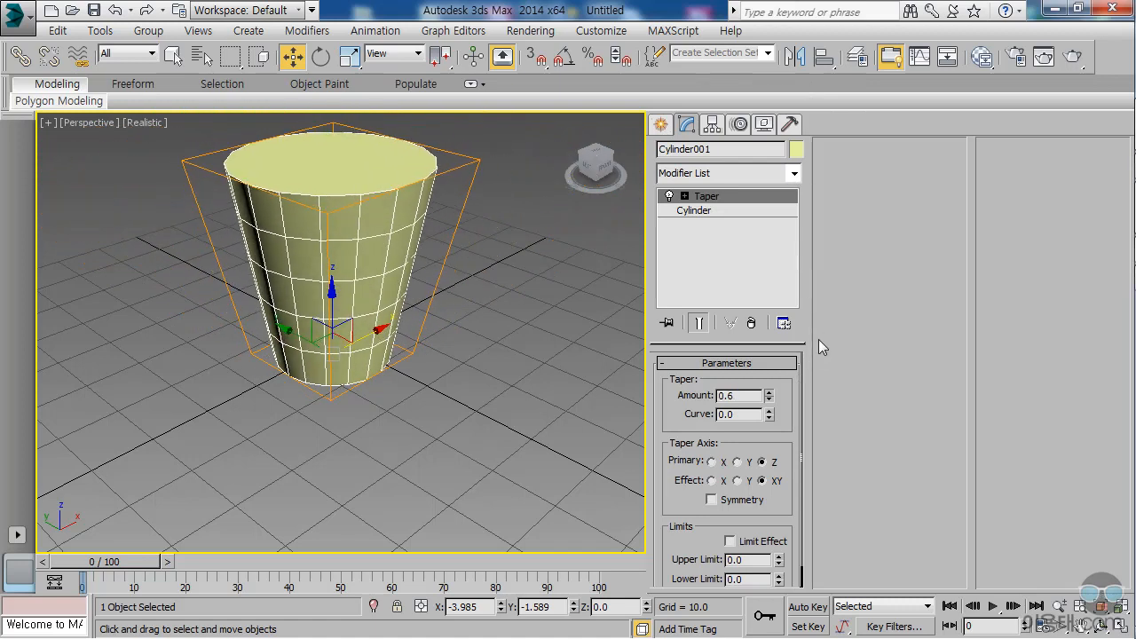
- Remove the Taper modifier from the cylinder and look through the available modifiers without adding one
{"action": "left_click", "coordinate": [715, 196]}
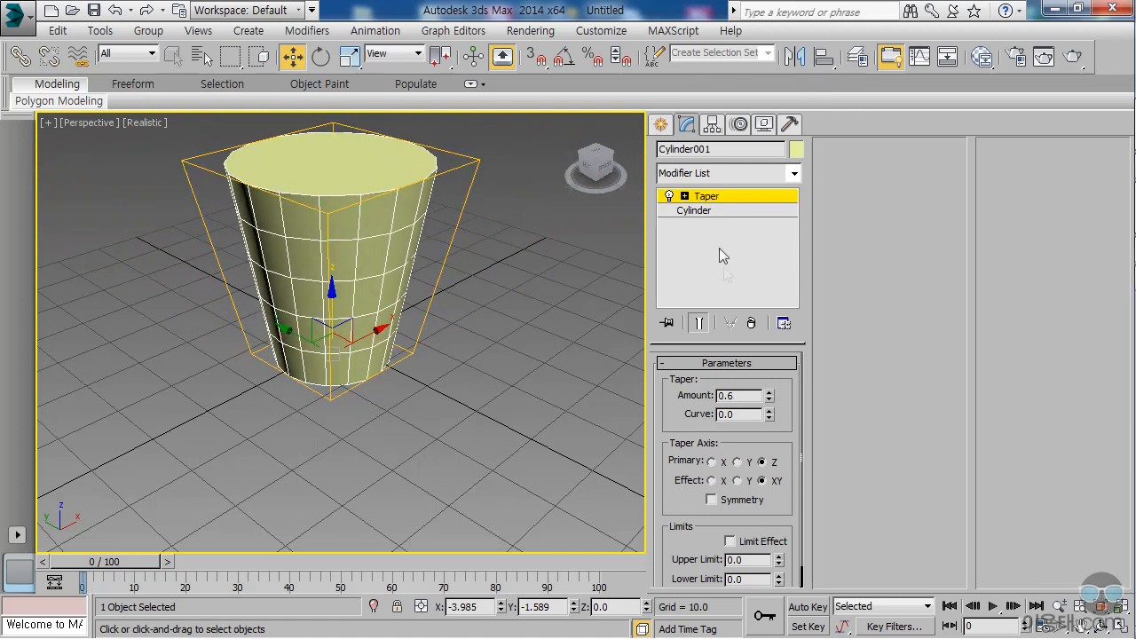
{"action": "left_click", "coordinate": [751, 323]}
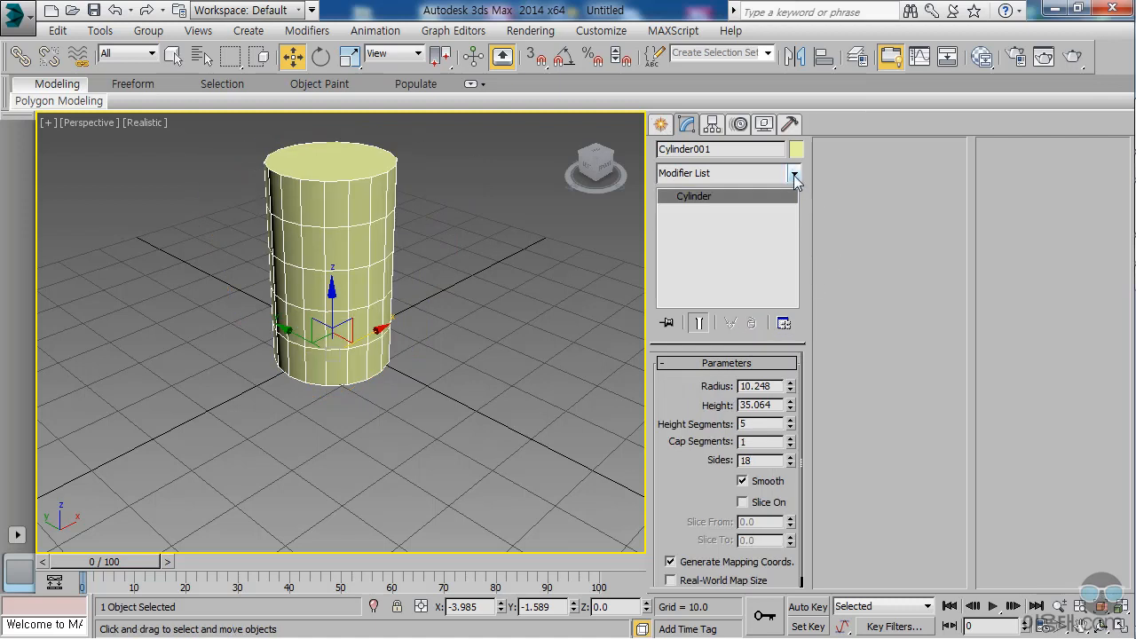
{"action": "left_click", "coordinate": [794, 175]}
{"action": "left_click_drag", "start_coordinate": [797, 241], "coordinate": [826, 318]}
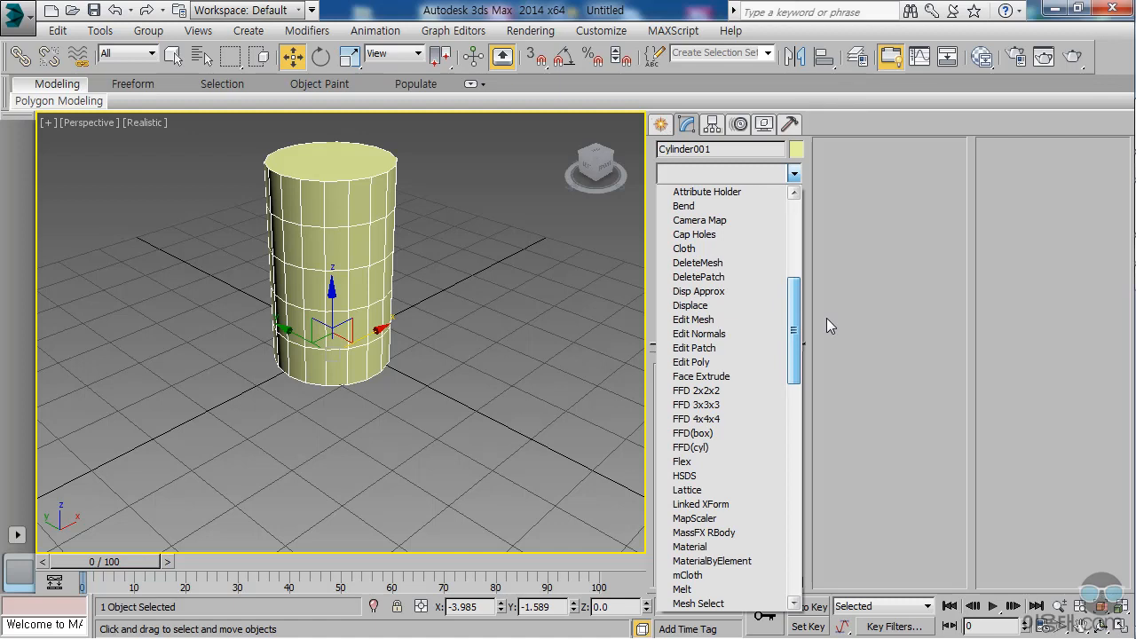
{"action": "left_click", "coordinate": [911, 278]}
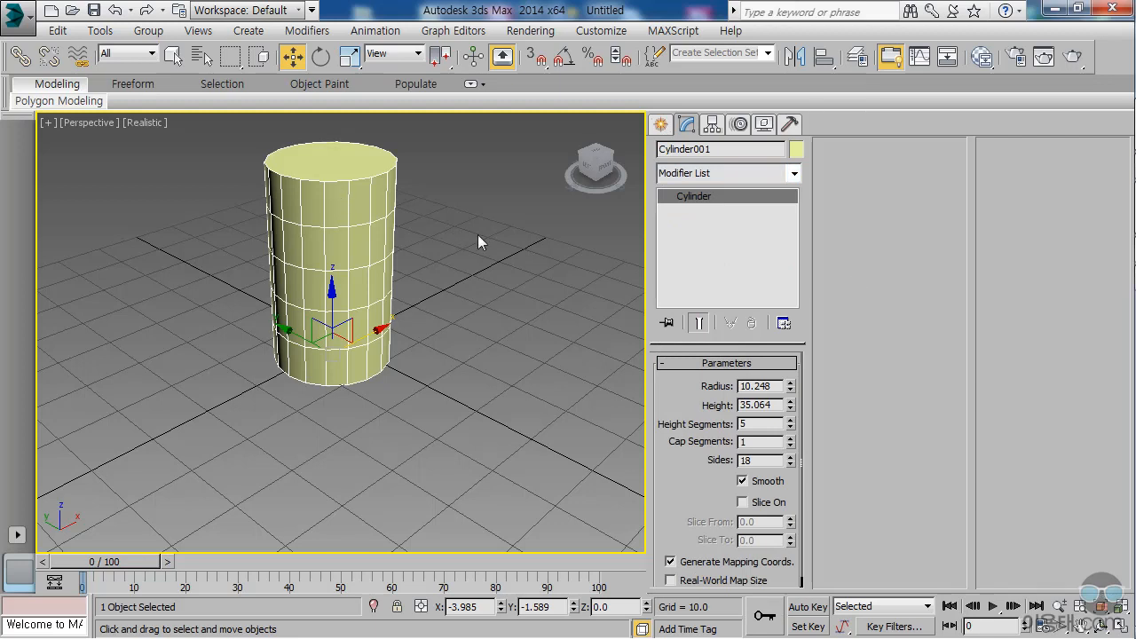
- Convert the cylinder to an Editable Poly and select a single polygon halfway up its front side at polygon level
{"action": "right_click", "coordinate": [314, 297]}
{"action": "mouse_move", "coordinate": [342, 461]}
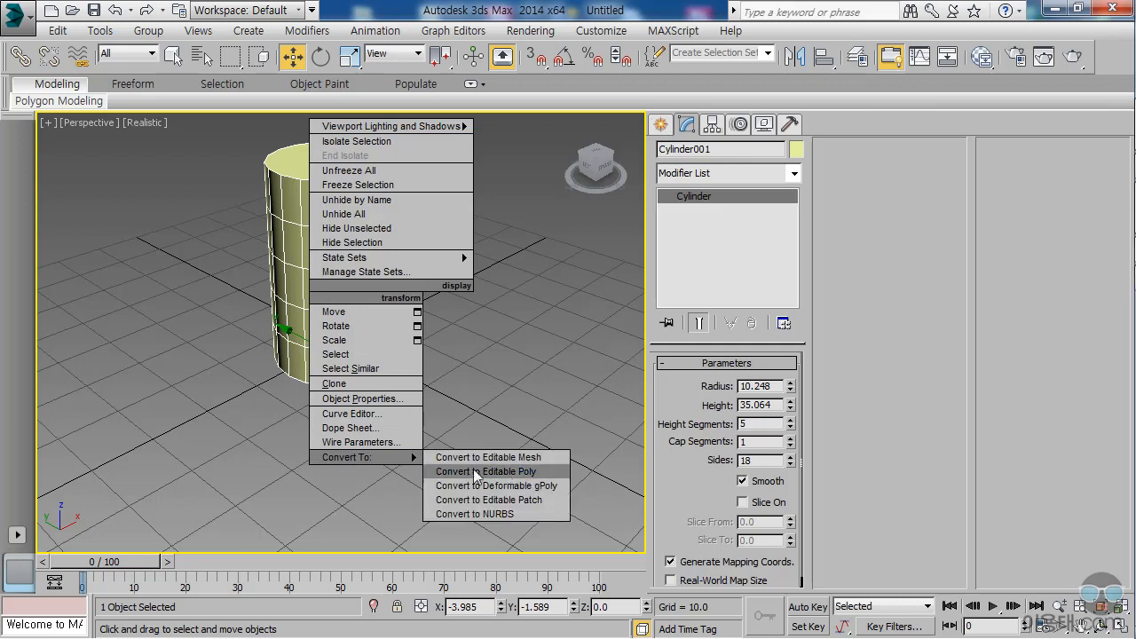
{"action": "left_click", "coordinate": [524, 473]}
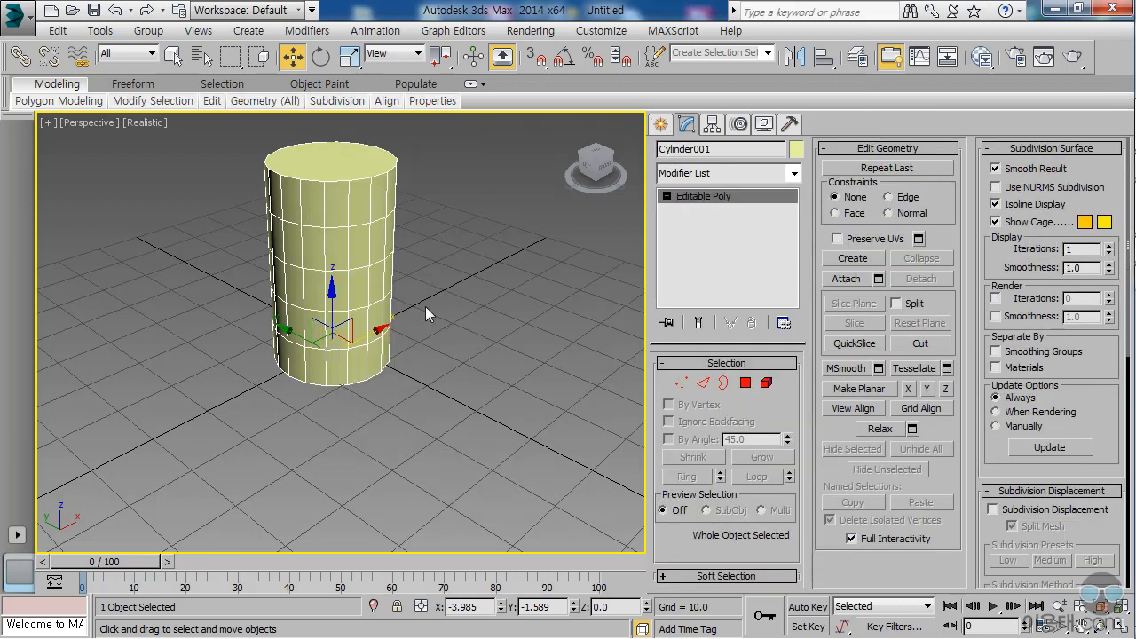
{"action": "left_click", "coordinate": [745, 382]}
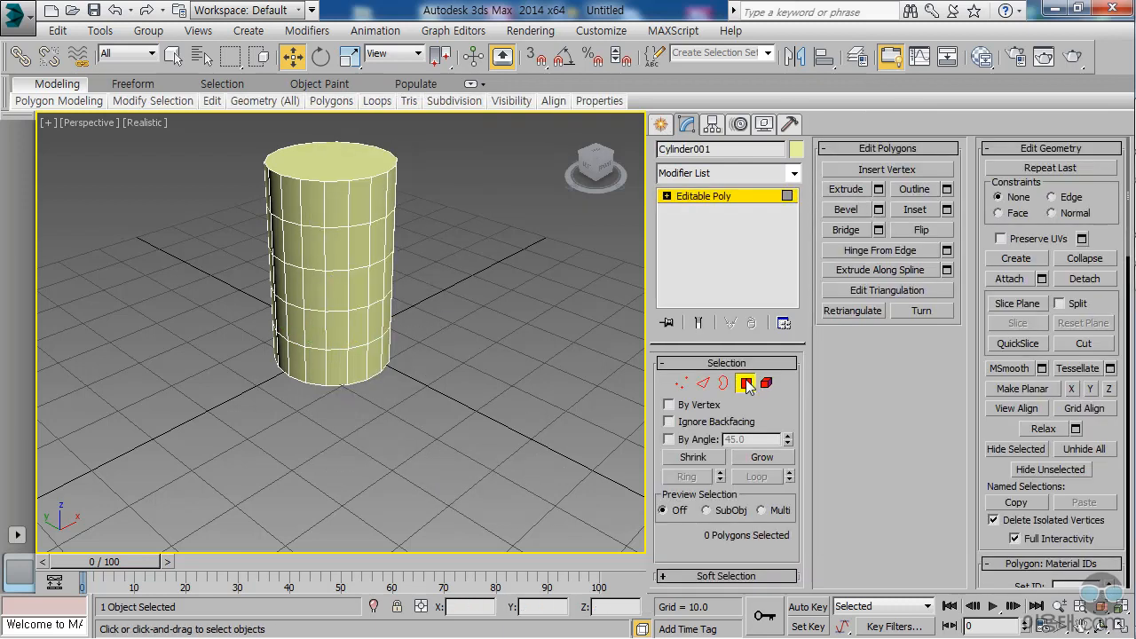
{"action": "left_click", "coordinate": [313, 286]}
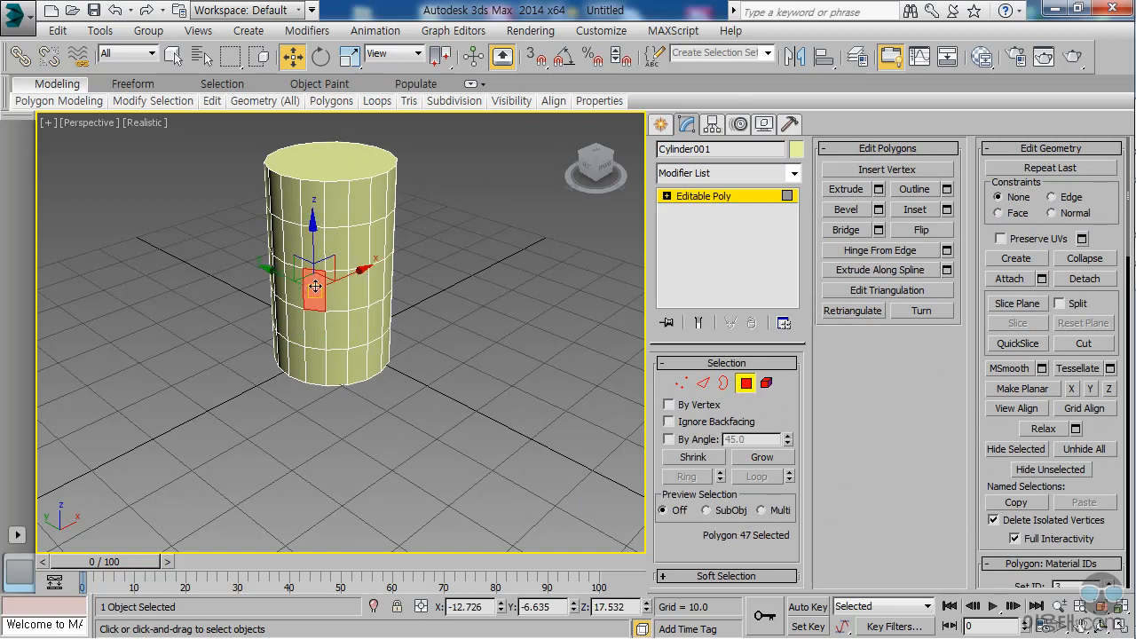
- Try moving the selected polygon outward along the X axis, undo it, and try a freehand Extrude that is also undone
{"action": "left_click_drag", "start_coordinate": [362, 268], "coordinate": [318, 312]}
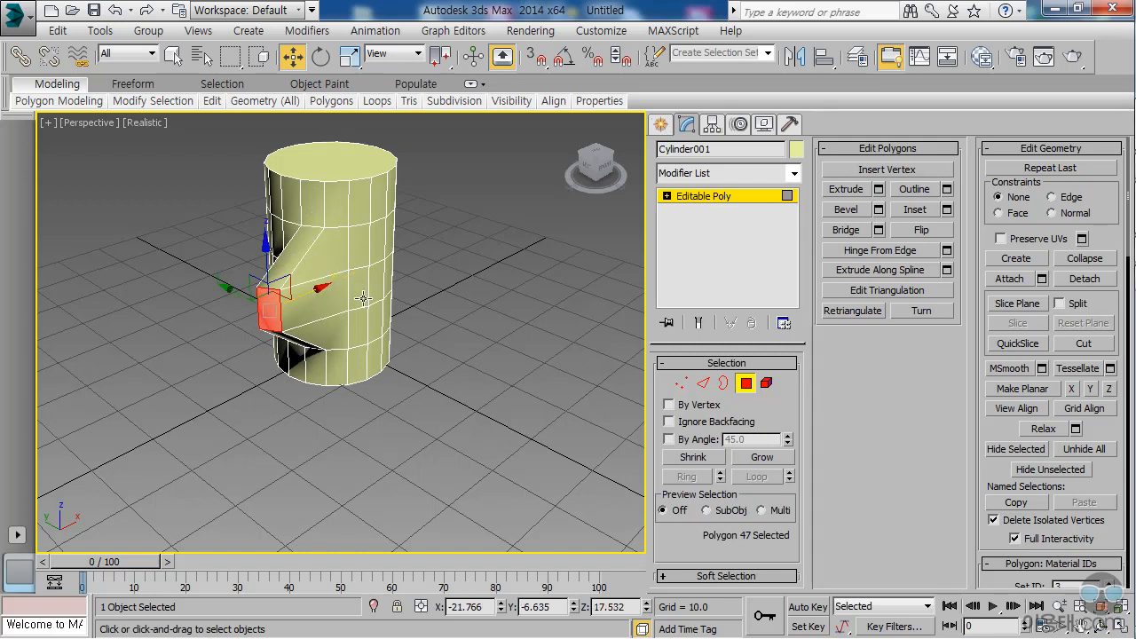
{"action": "key", "text": "ctrl+z"}
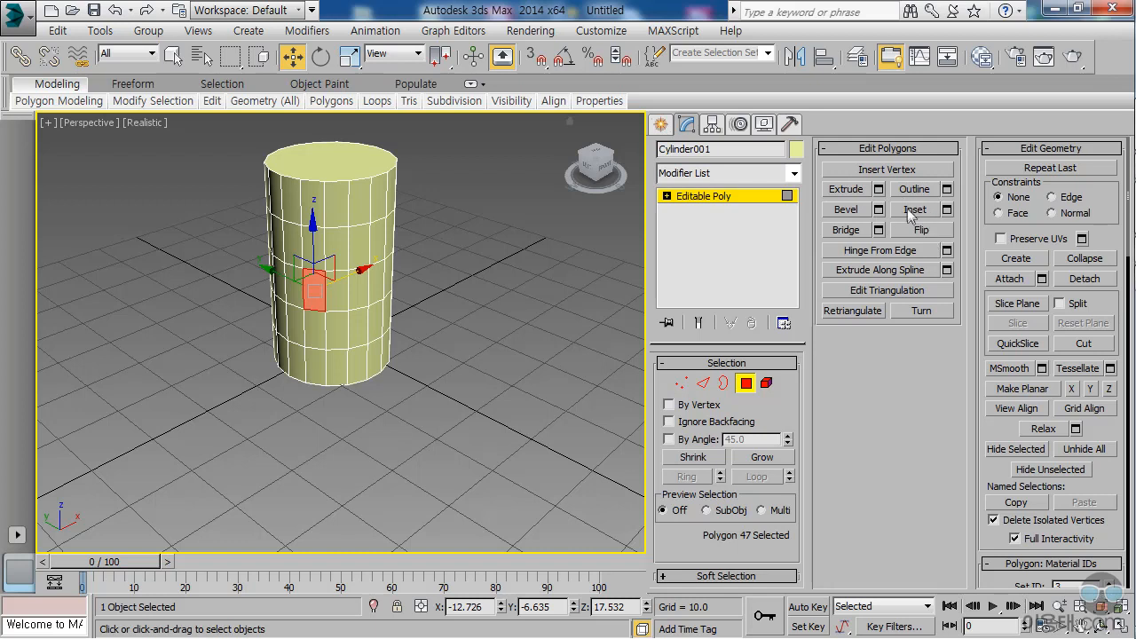
{"action": "left_click", "coordinate": [847, 190]}
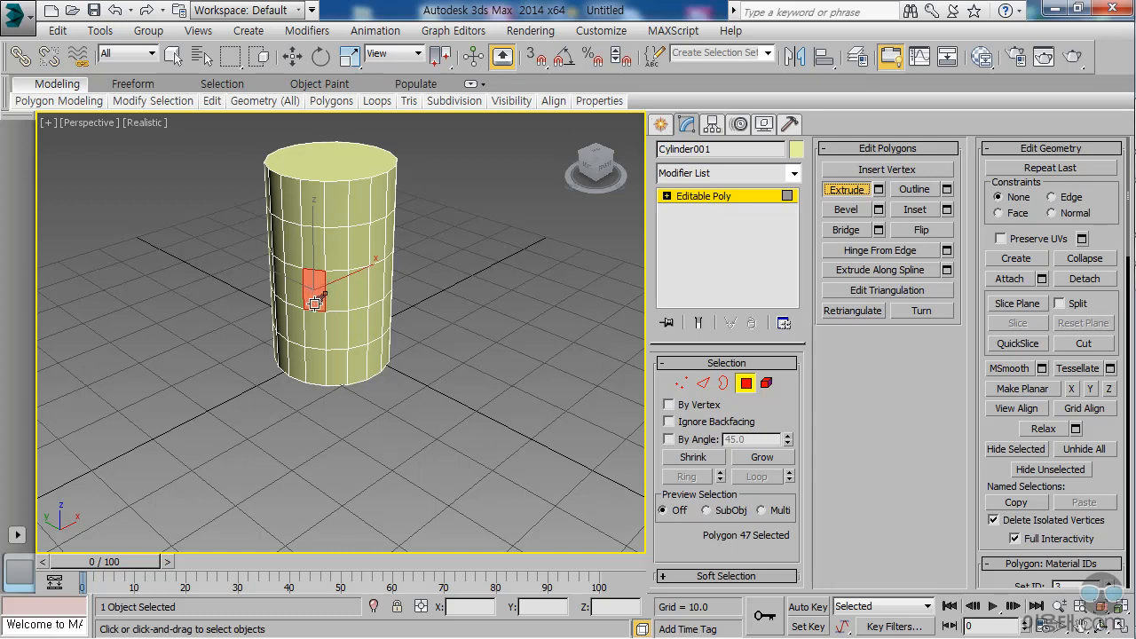
{"action": "left_click_drag", "start_coordinate": [315, 290], "coordinate": [353, 234]}
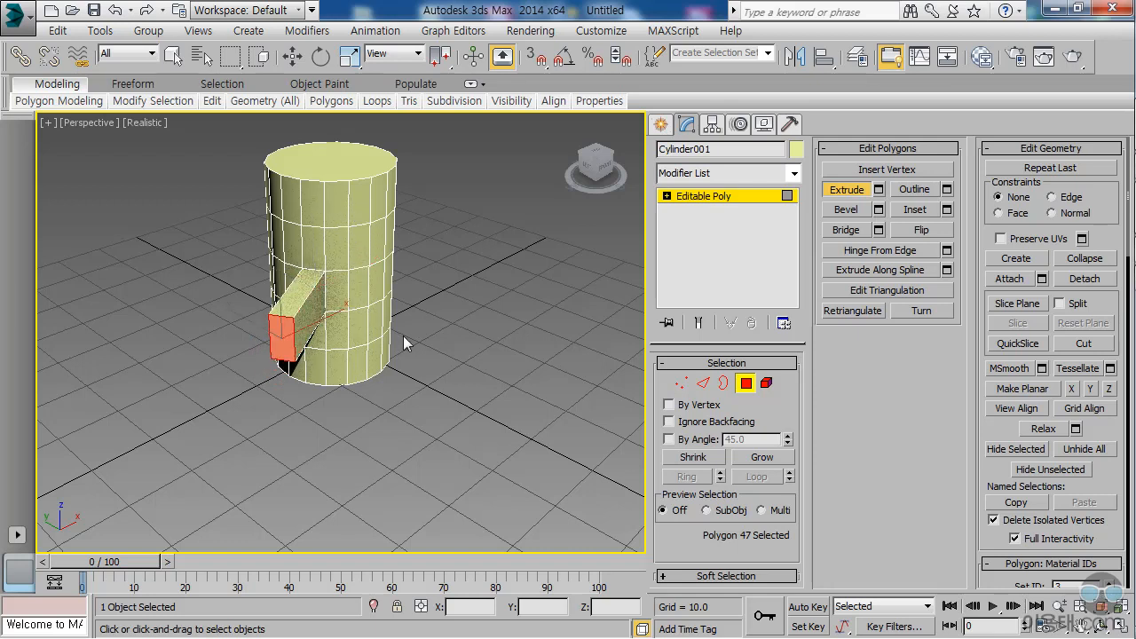
{"action": "key", "text": "ctrl+z"}
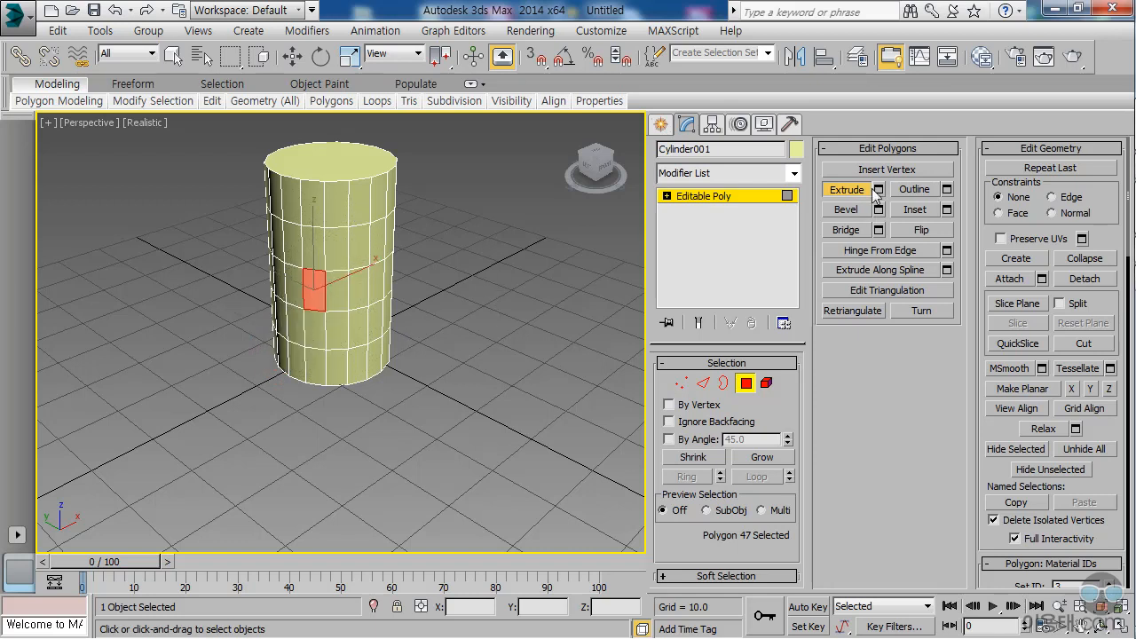
- Preview an extrusion of the selected polygon with a height of 16.229 and the Local Normal type
{"action": "left_click", "coordinate": [878, 189]}
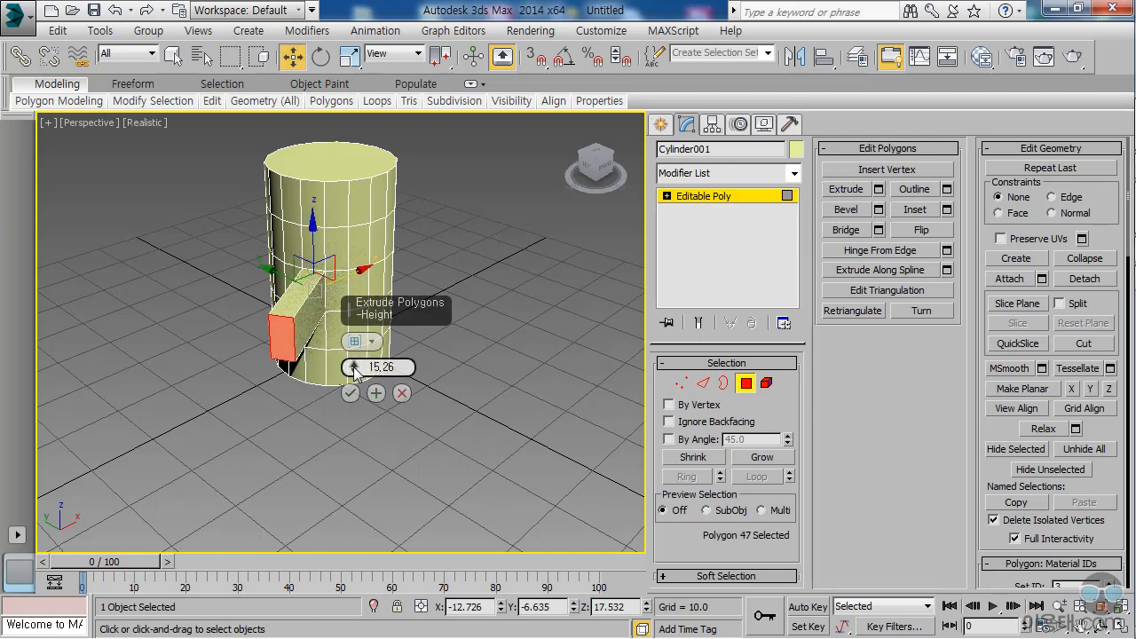
{"action": "left_click_drag", "start_coordinate": [354, 369], "coordinate": [354, 367]}
{"action": "left_click", "coordinate": [371, 344]}
{"action": "left_click", "coordinate": [408, 373]}
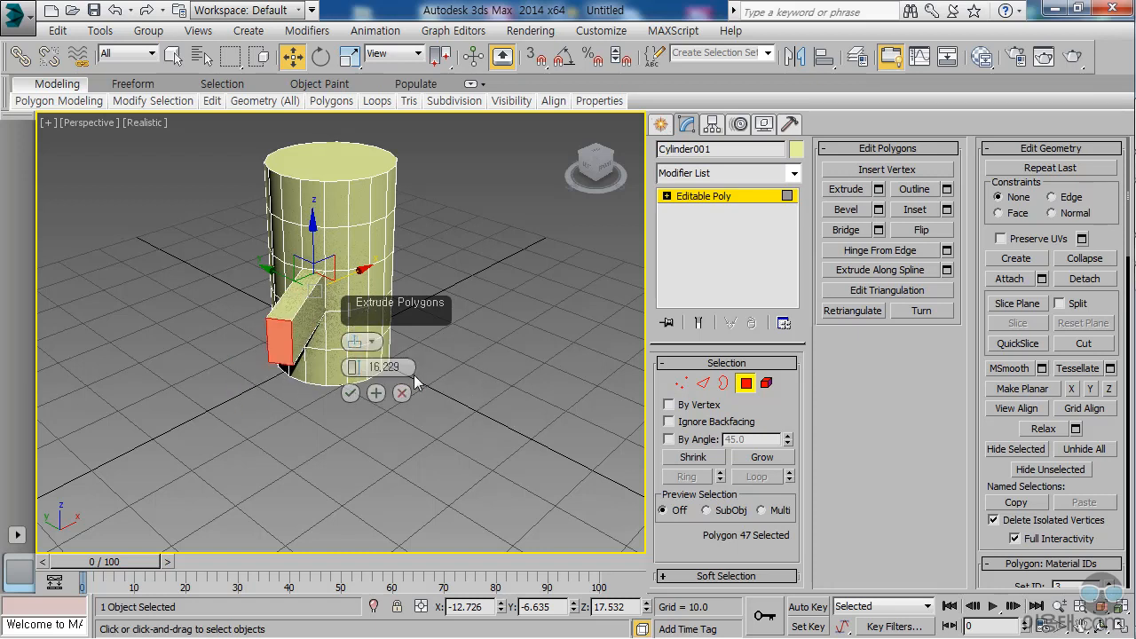
- Try the By Polygon extrusion type, switch to Group, apply the extrusion and undo it
{"action": "left_click", "coordinate": [372, 343]}
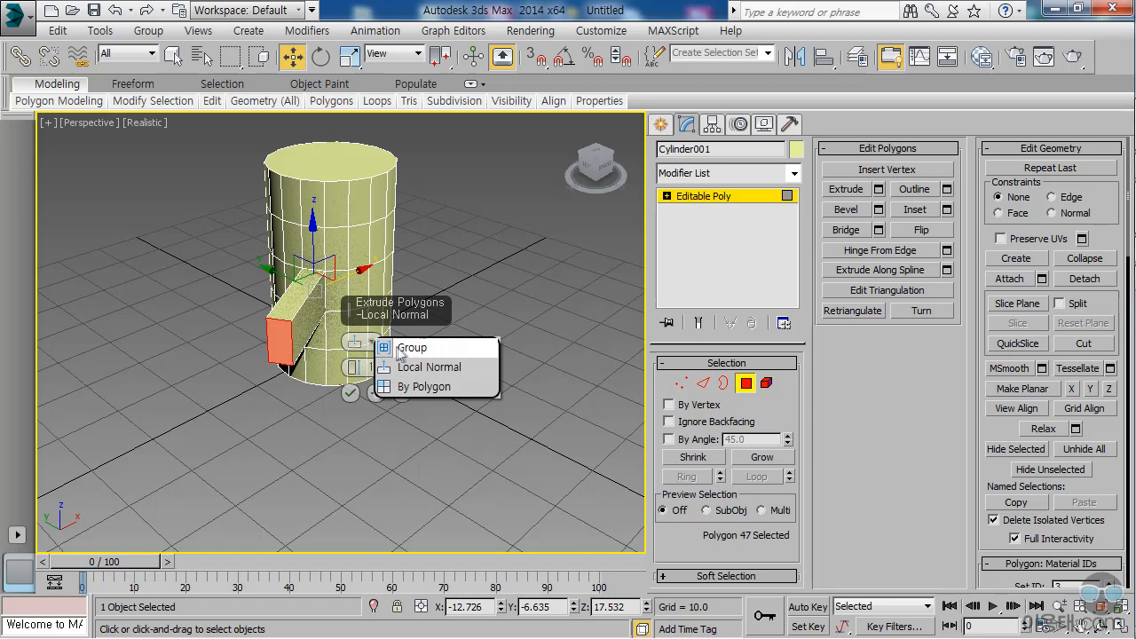
{"action": "left_click", "coordinate": [430, 383]}
{"action": "left_click", "coordinate": [371, 342]}
{"action": "left_click", "coordinate": [405, 359]}
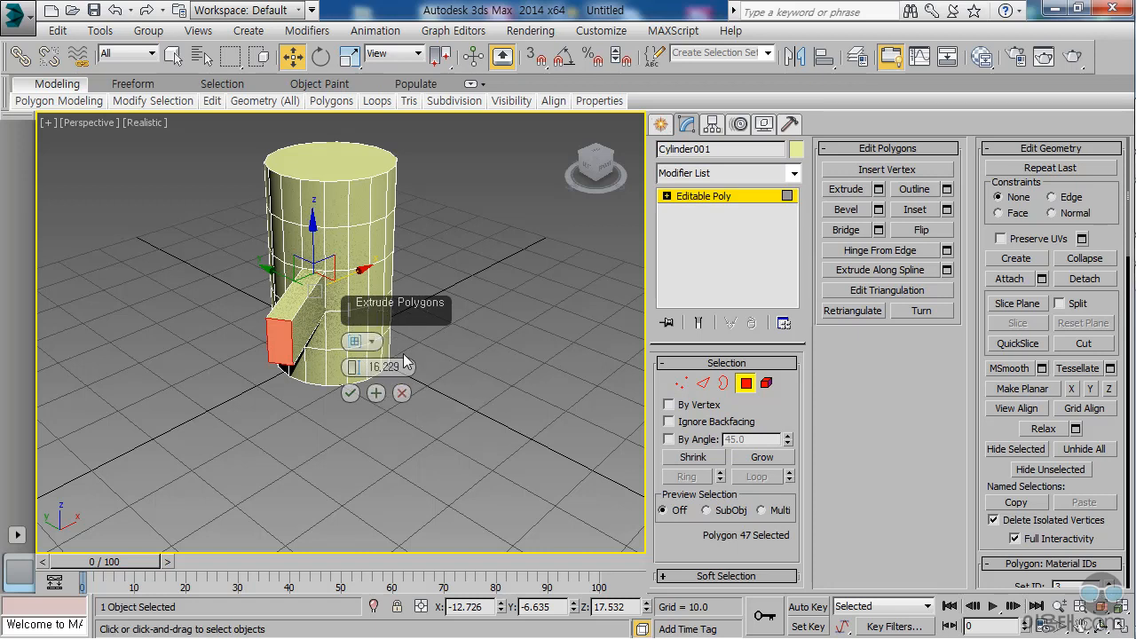
{"action": "left_click", "coordinate": [371, 342]}
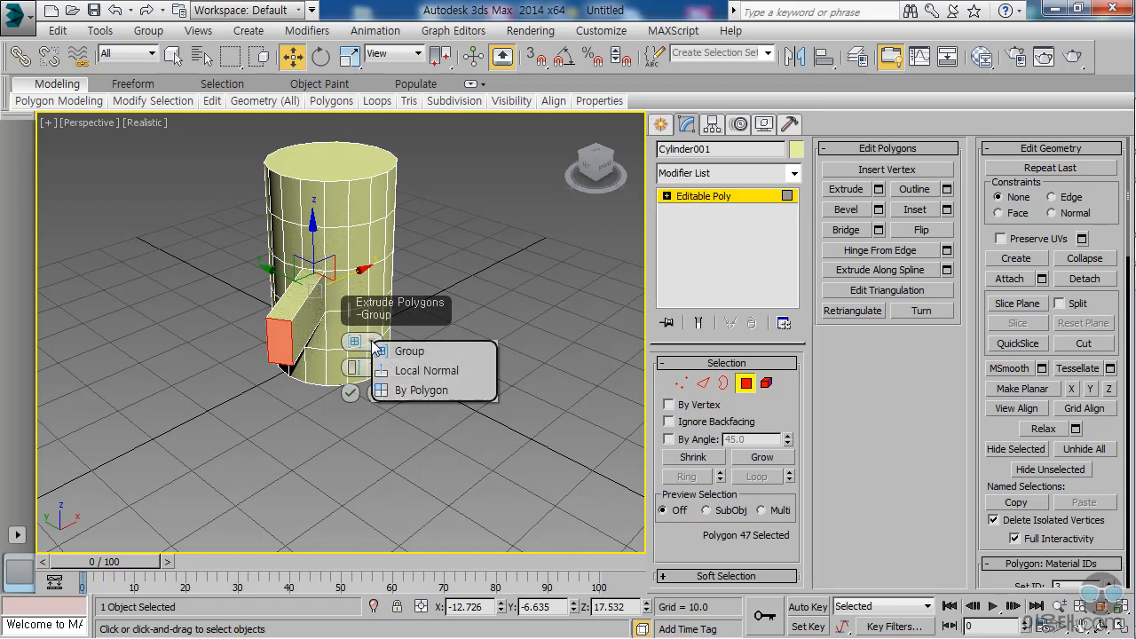
{"action": "left_click", "coordinate": [321, 371]}
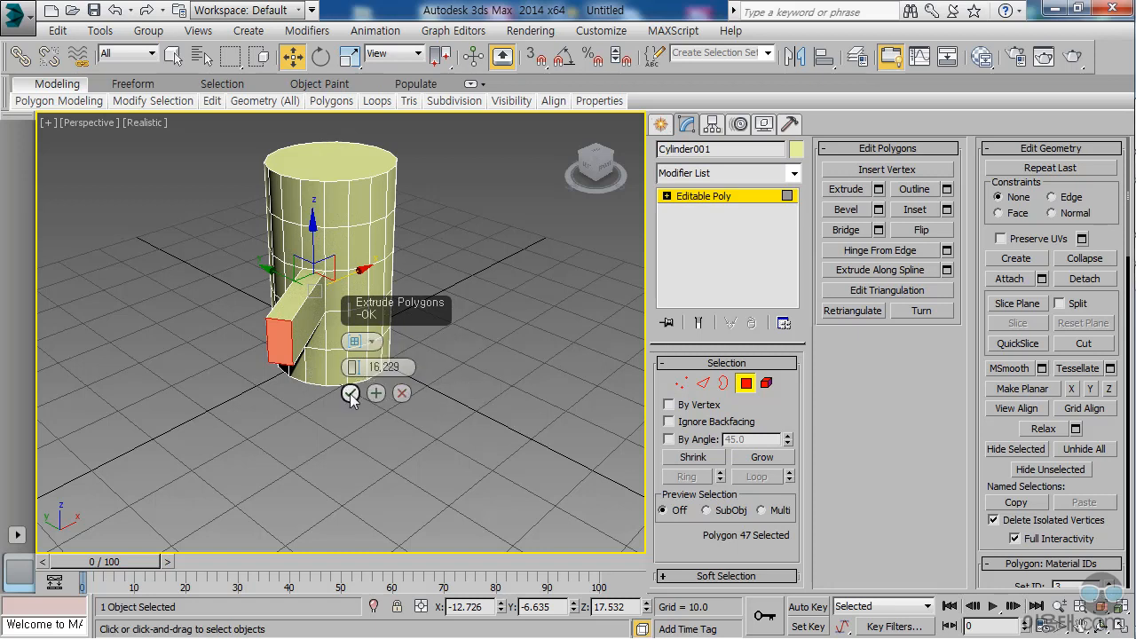
{"action": "left_click", "coordinate": [350, 394]}
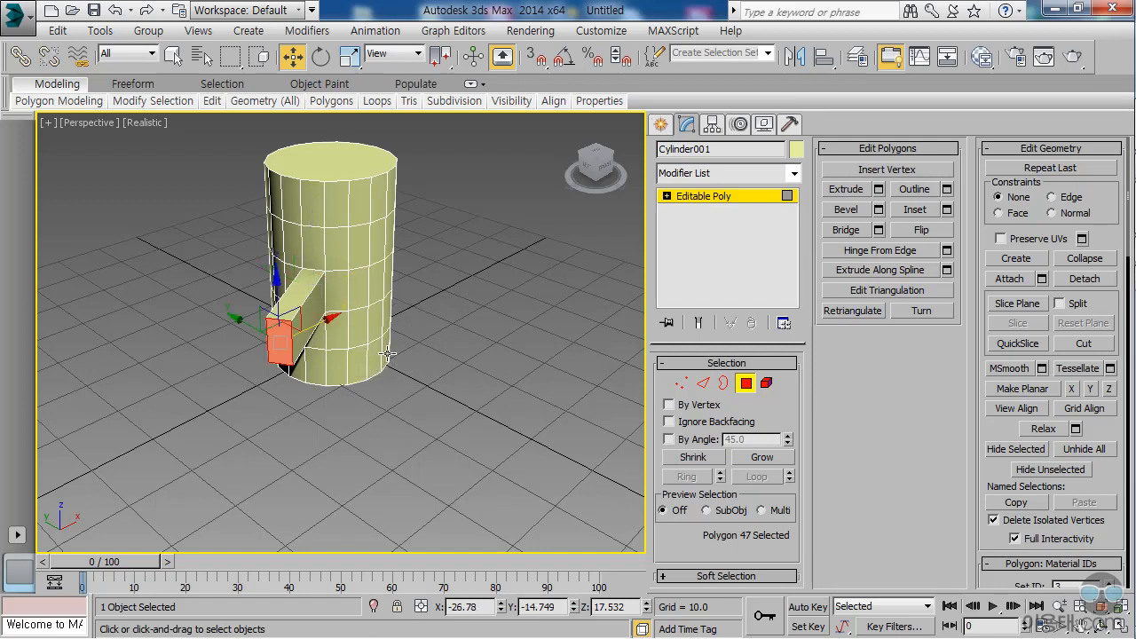
{"action": "key", "text": "ctrl+z"}
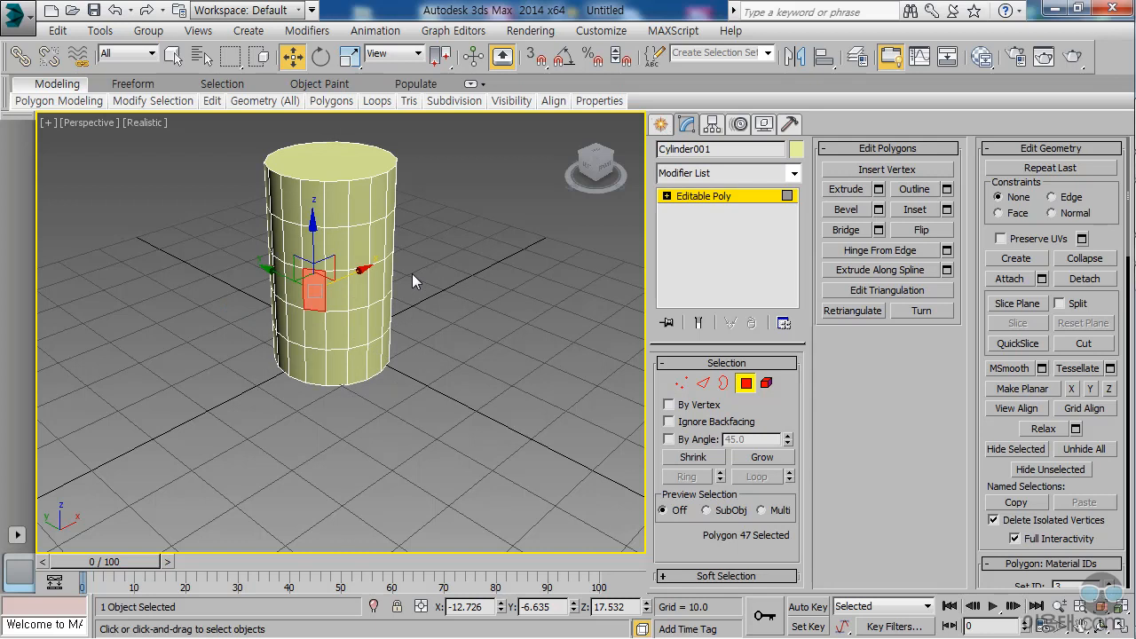
- Extrude the selected side polygon freehand into a long bar projecting outward from the cylinder
{"action": "left_click", "coordinate": [847, 189]}
{"action": "left_click_drag", "start_coordinate": [321, 296], "coordinate": [321, 354]}
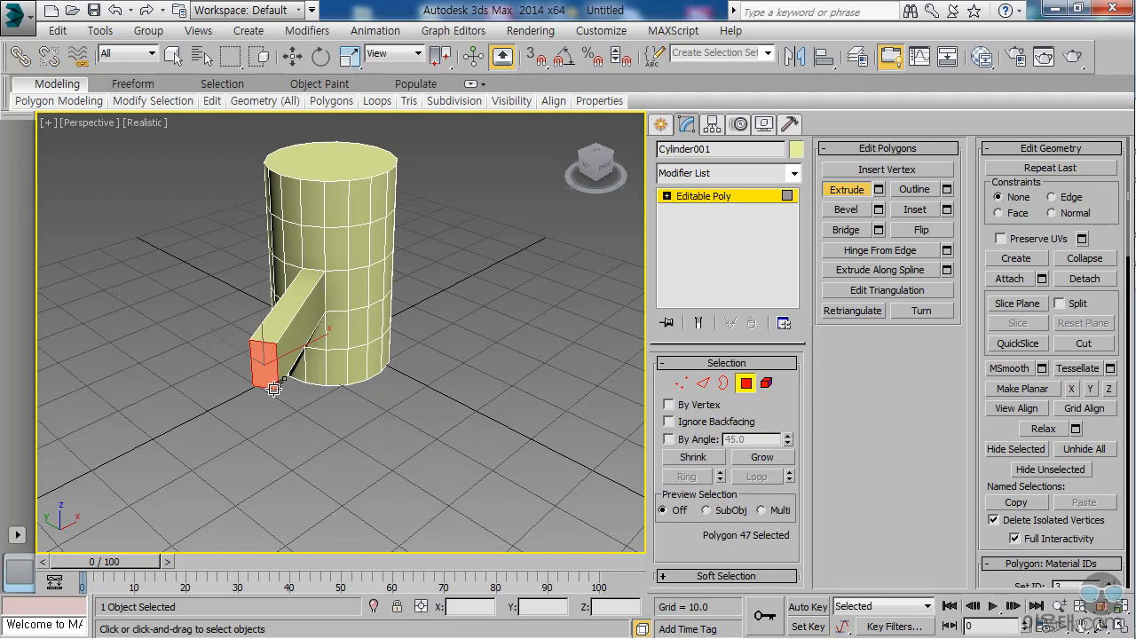
- Try a freehand Bevel on the bar's end face, undo it, and preview a bevel with height 1.211 and outline -0.727 before cancelling
{"action": "left_click", "coordinate": [848, 211]}
{"action": "left_click_drag", "start_coordinate": [264, 368], "coordinate": [269, 363]}
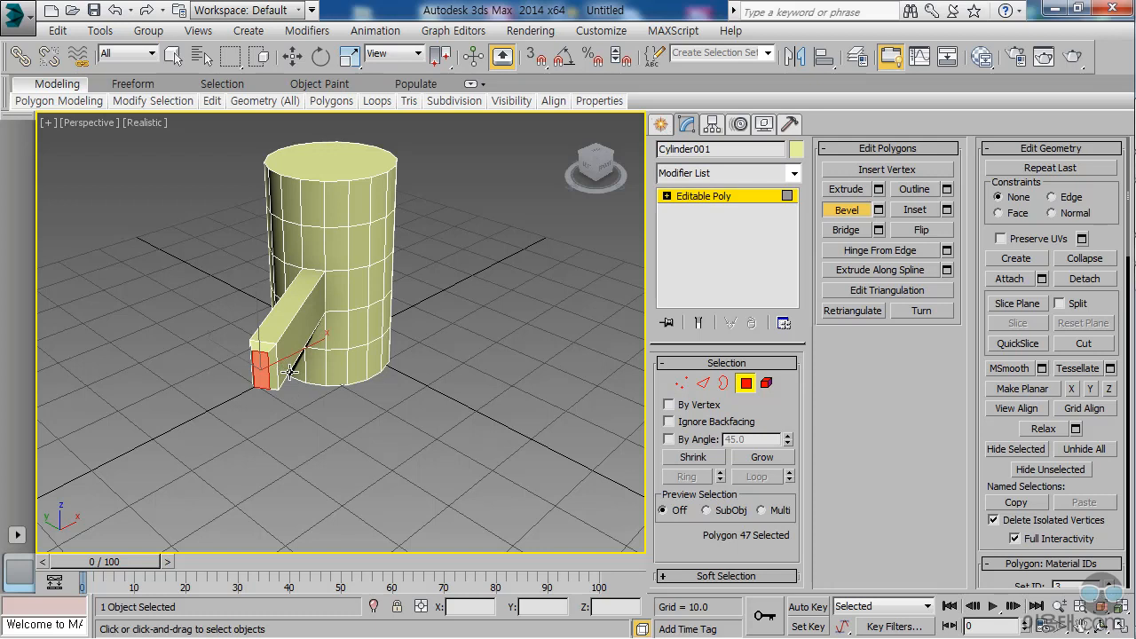
{"action": "key", "text": "ctrl+z"}
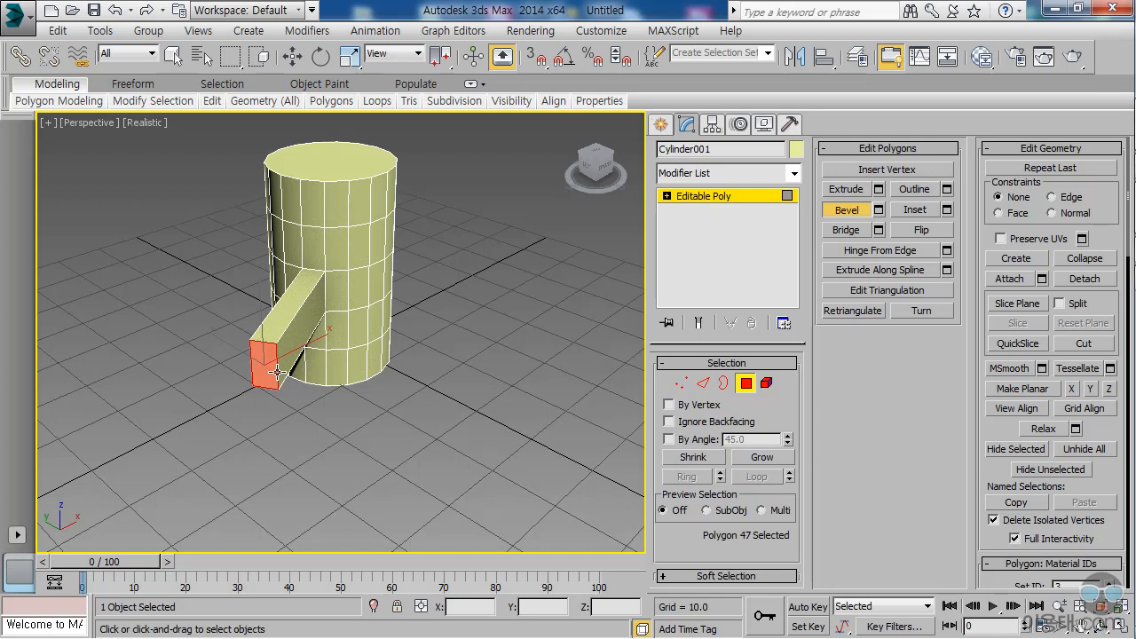
{"action": "left_click", "coordinate": [878, 211]}
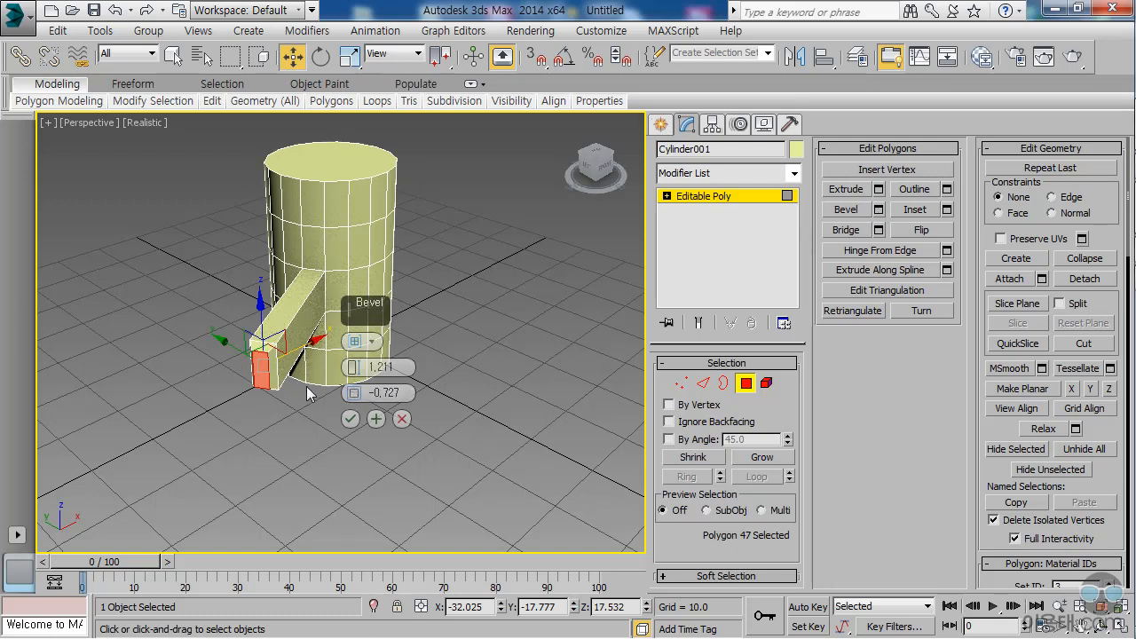
{"action": "left_click", "coordinate": [375, 419]}
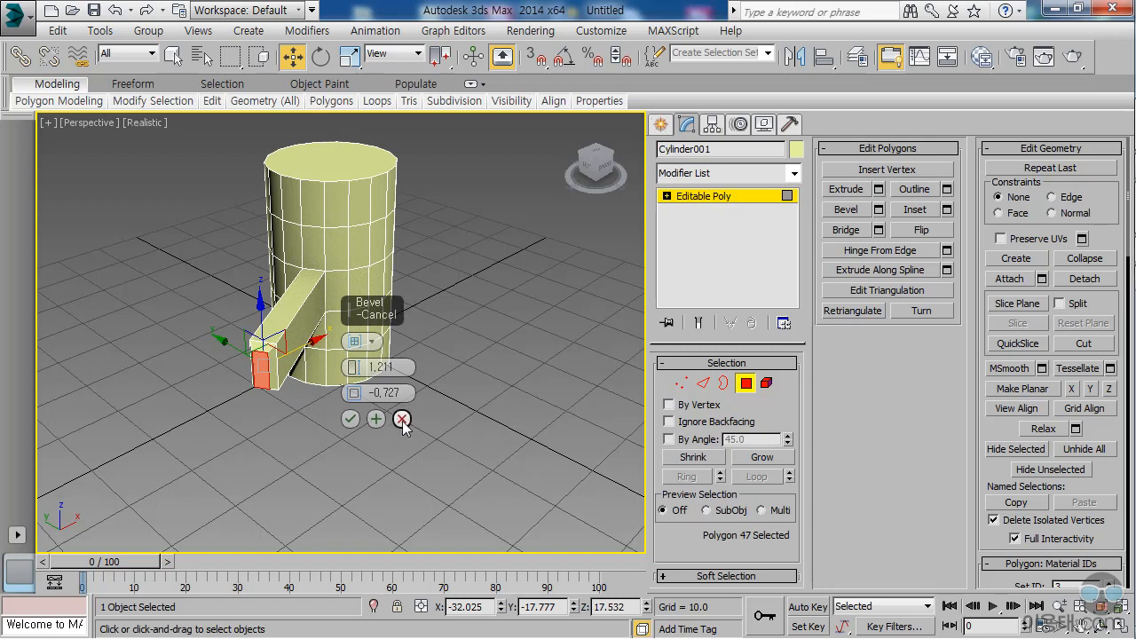
{"action": "left_click", "coordinate": [402, 419]}
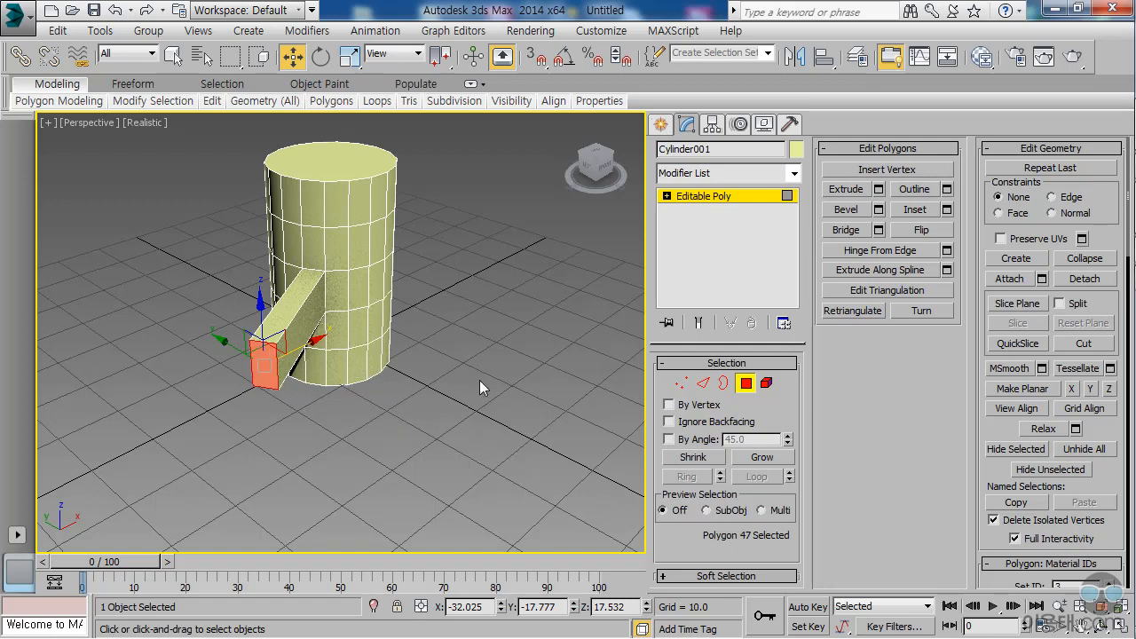